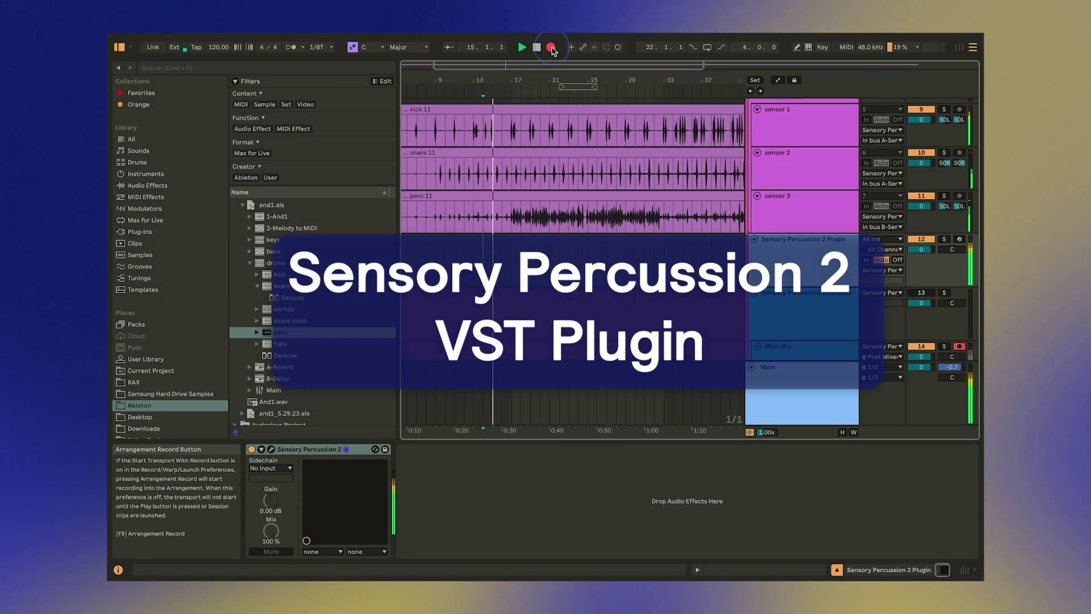
Step: Scroll the arrangement down and back up while the Main Mix track records
scroll(789, 261, down, 3)
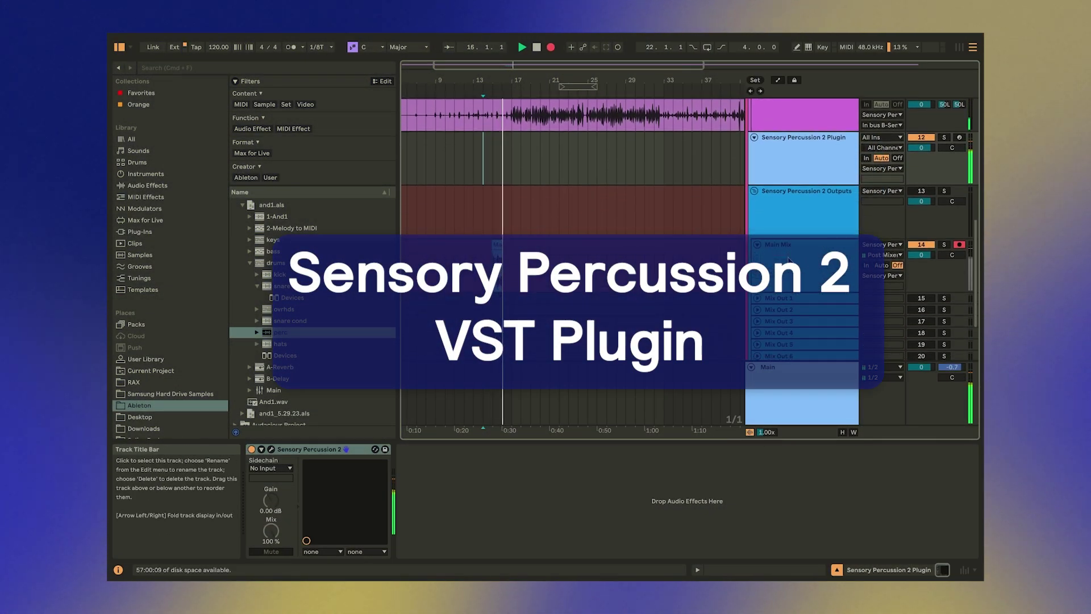
scroll(789, 260, up, 2)
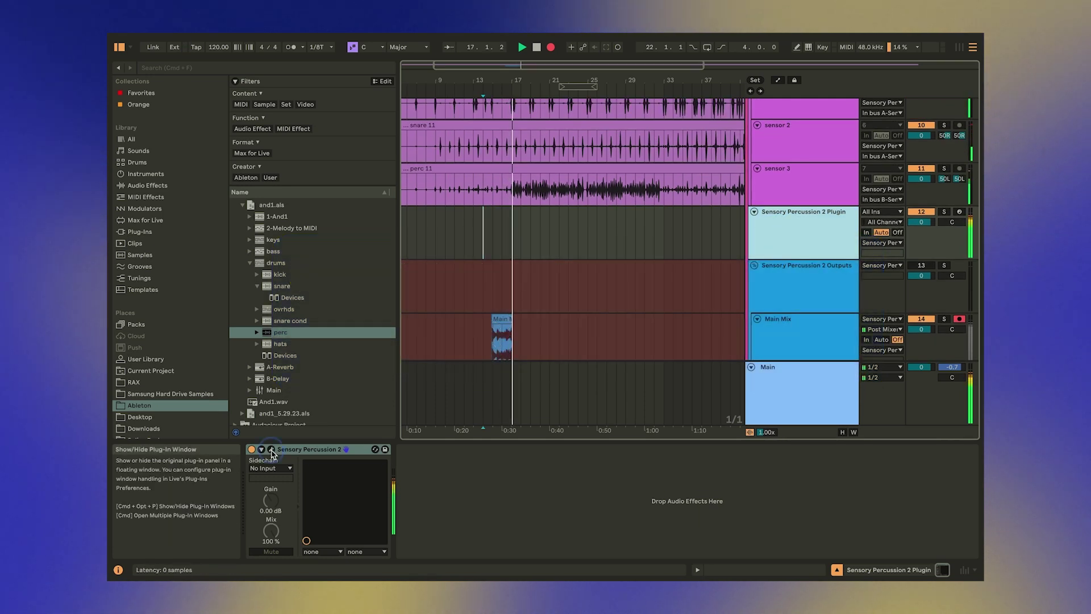
Step: Step the plugin's set from simio to universe 25, then CuddleMania, and close the plugin window
click(272, 450)
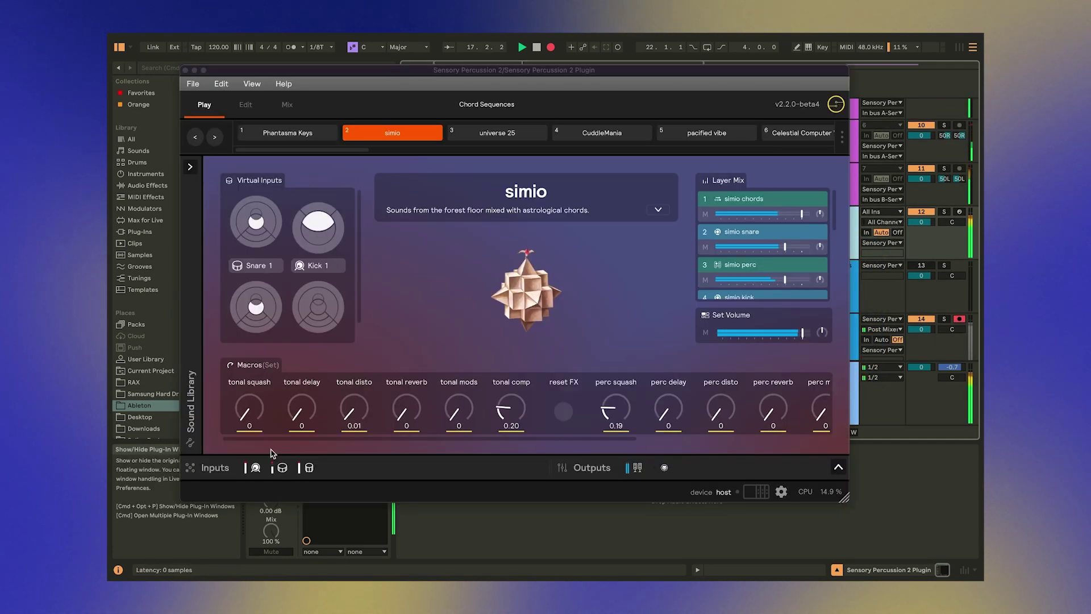
click(215, 138)
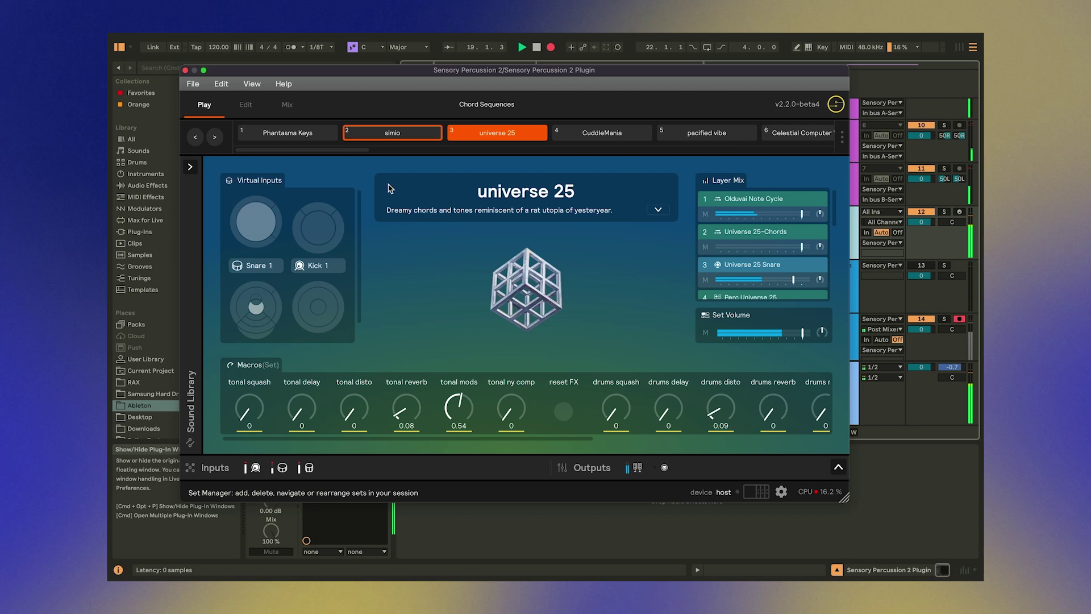
click(215, 143)
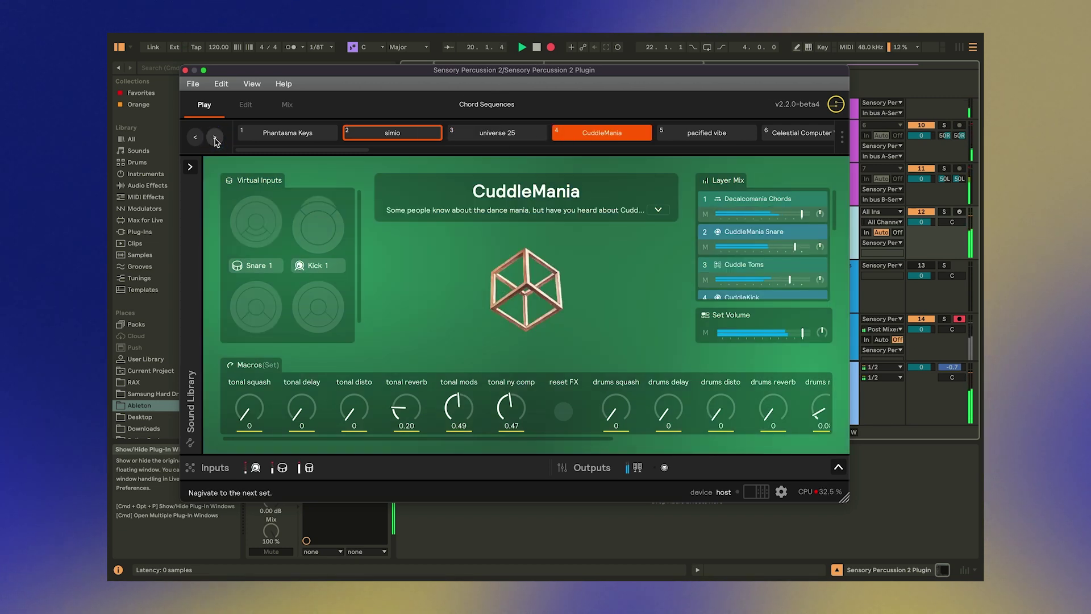
click(185, 70)
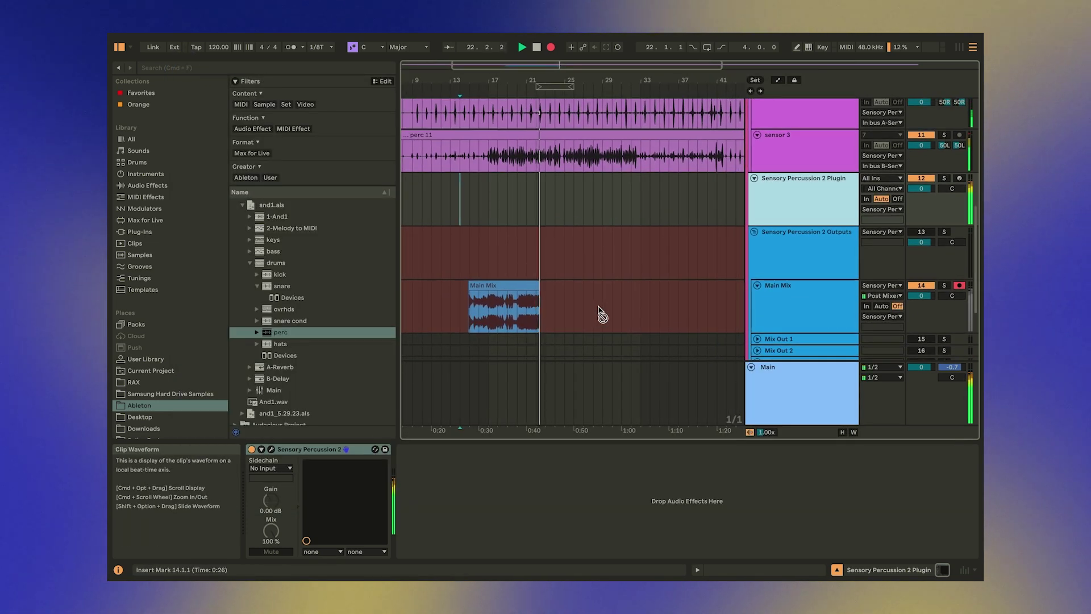
Step: End the arrangement recording with F9 so the Main Mix clip is finished
key(F9)
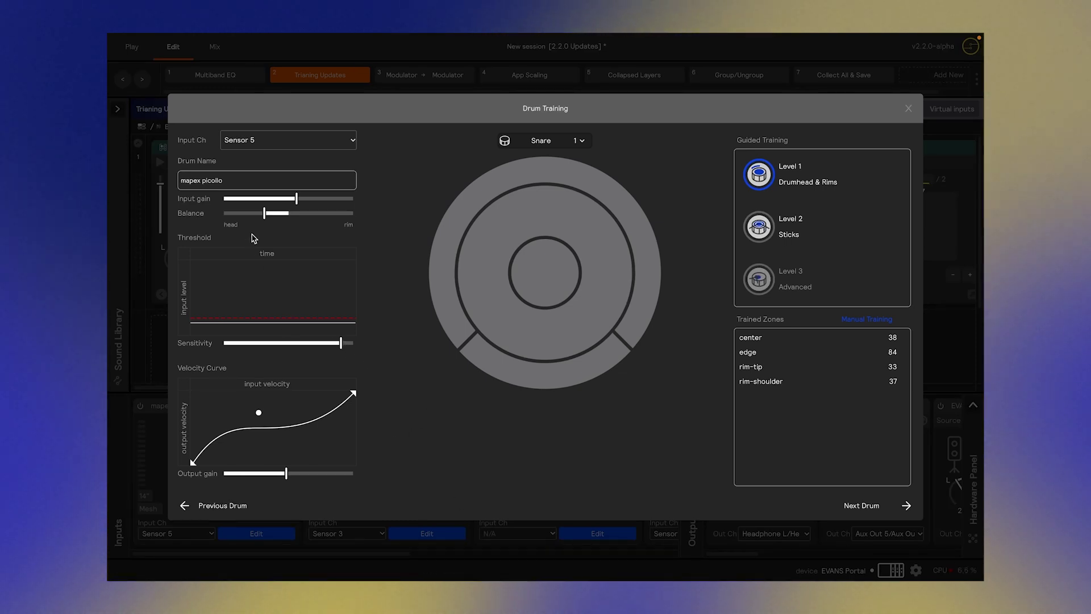
Step: Leave Snare 1's Drum Training and bring up its Multiband EQ page
mouse_move(273, 219)
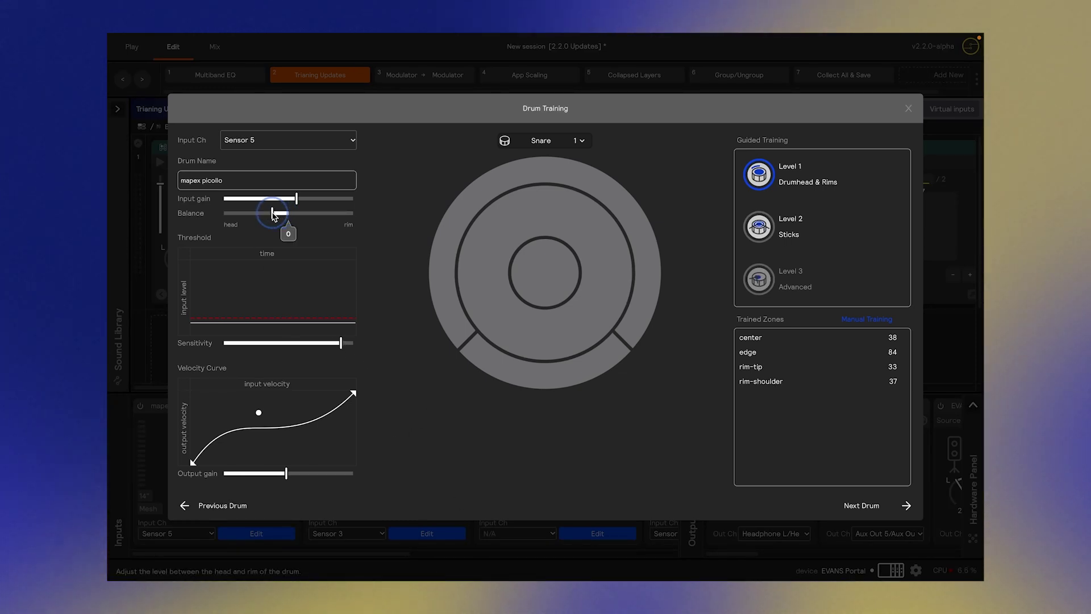
mouse_move(302, 206)
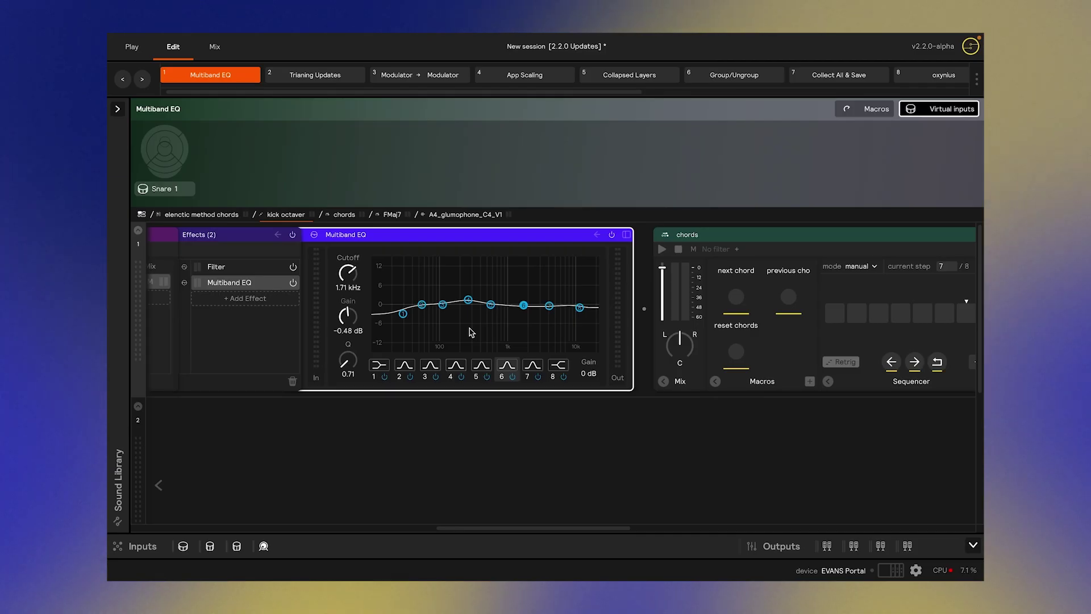
Step: Browse EQ bands 4, 6 and 1, and check band 2's filter type without changing it
click(468, 299)
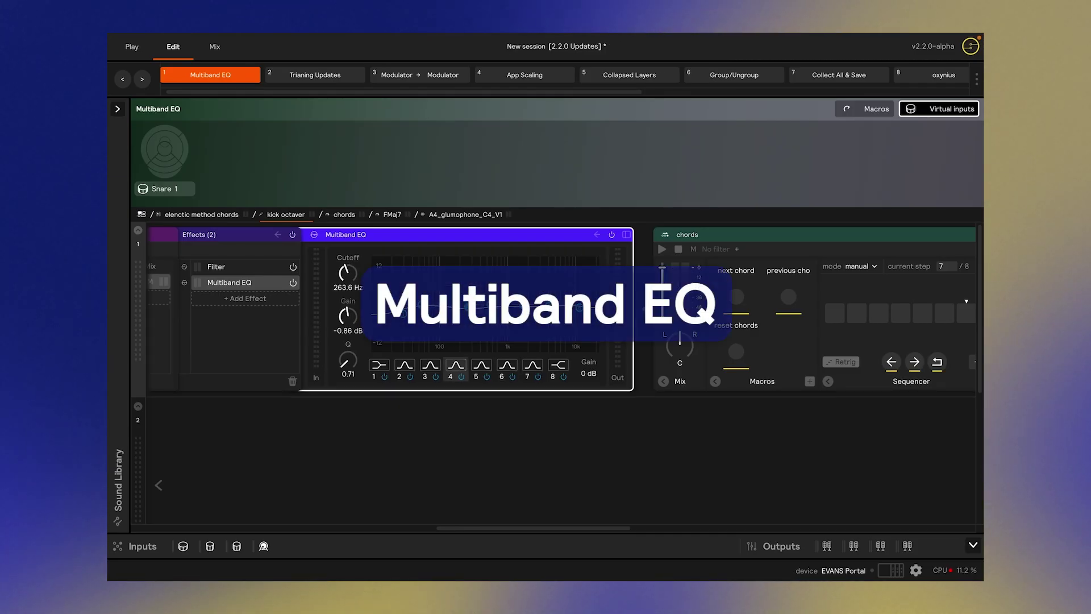
click(523, 313)
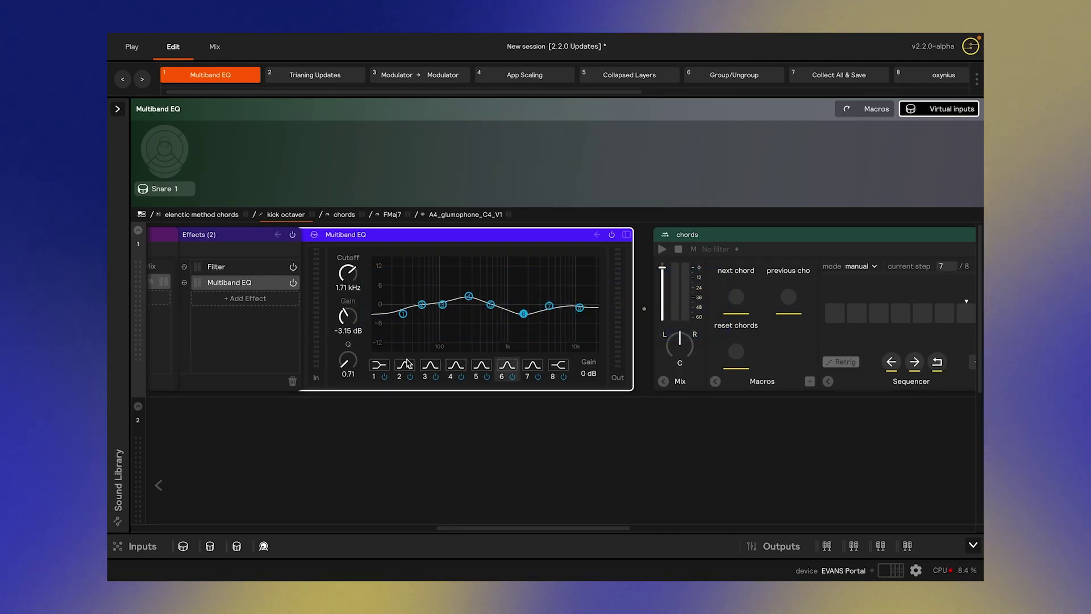
click(403, 314)
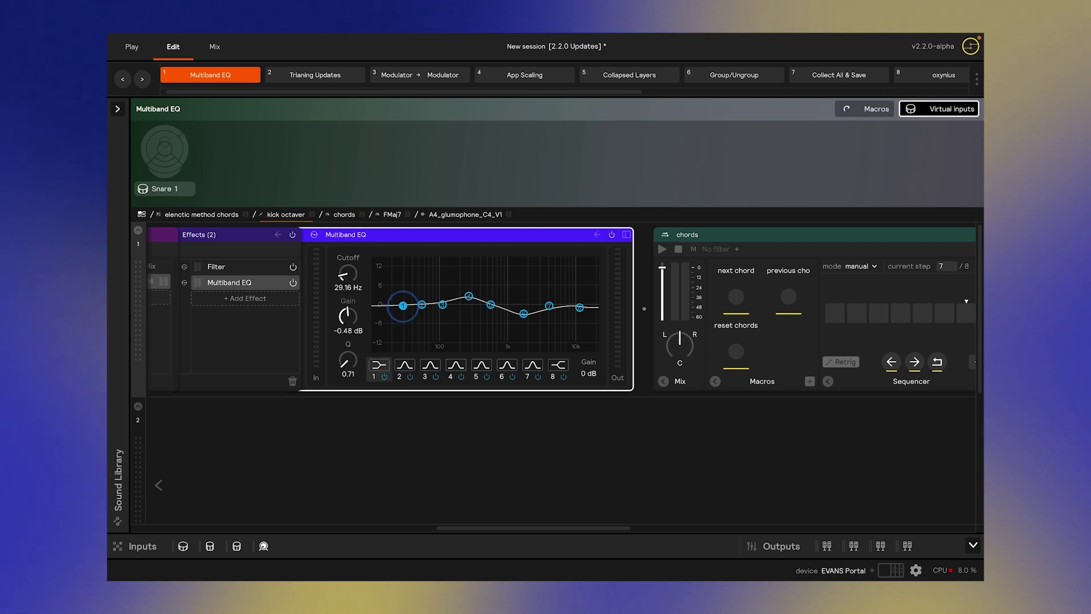
click(405, 366)
click(405, 366)
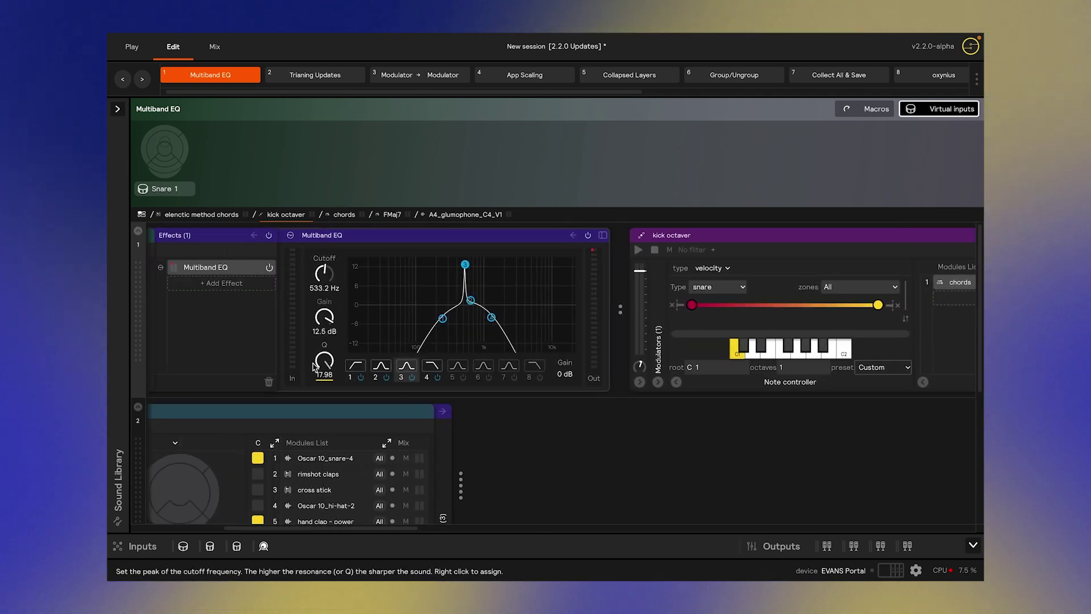
scroll(314, 366, left, 3)
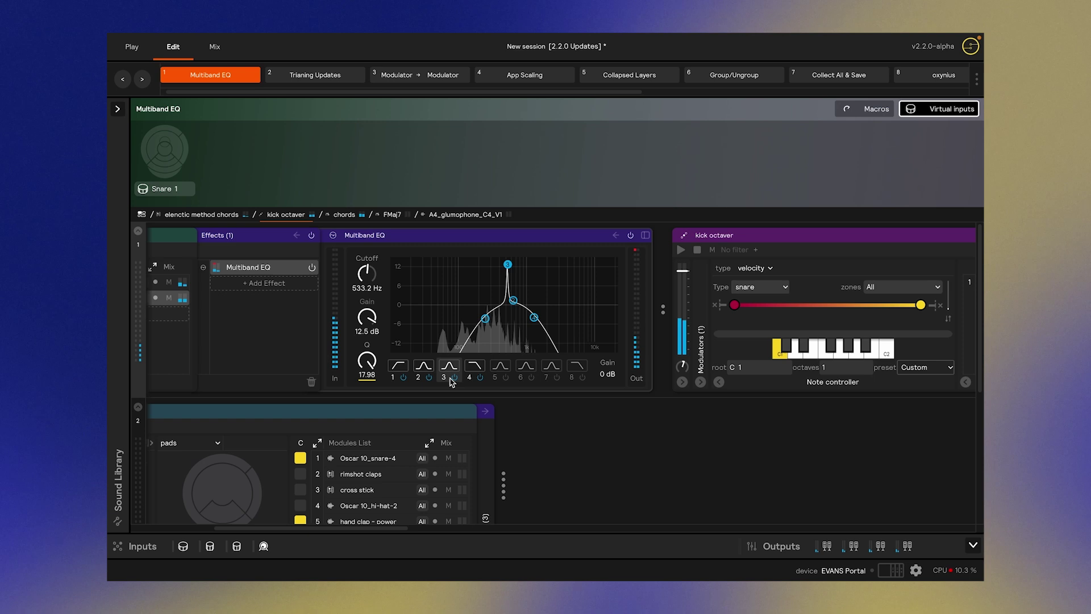
Step: Assign an Lfo modulation to the EQ band's Q and raise its rate to 10 Hz
right_click(366, 360)
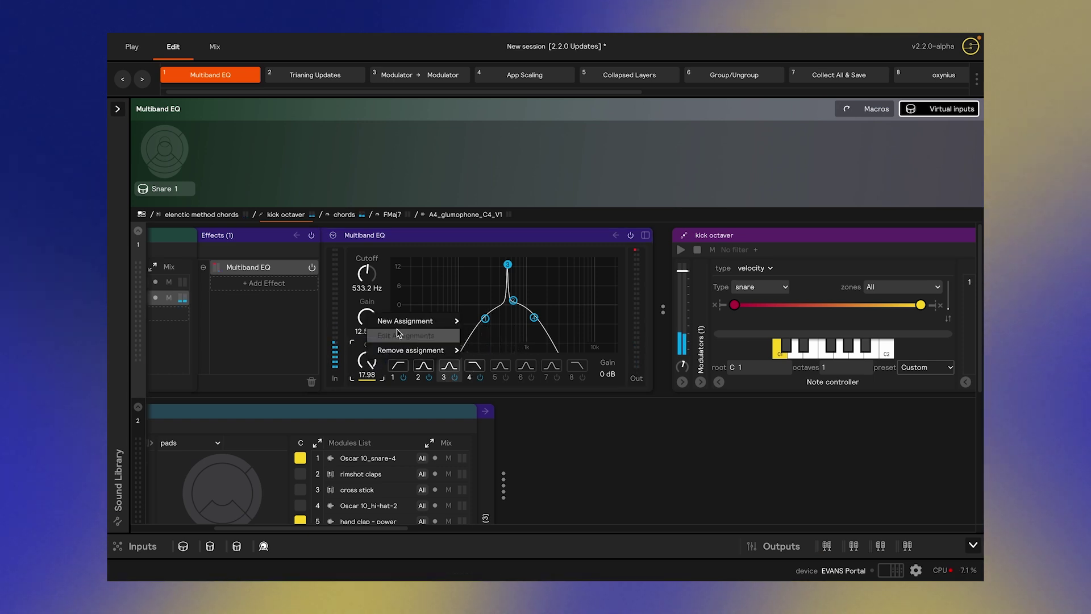
click(412, 319)
click(484, 410)
click(487, 484)
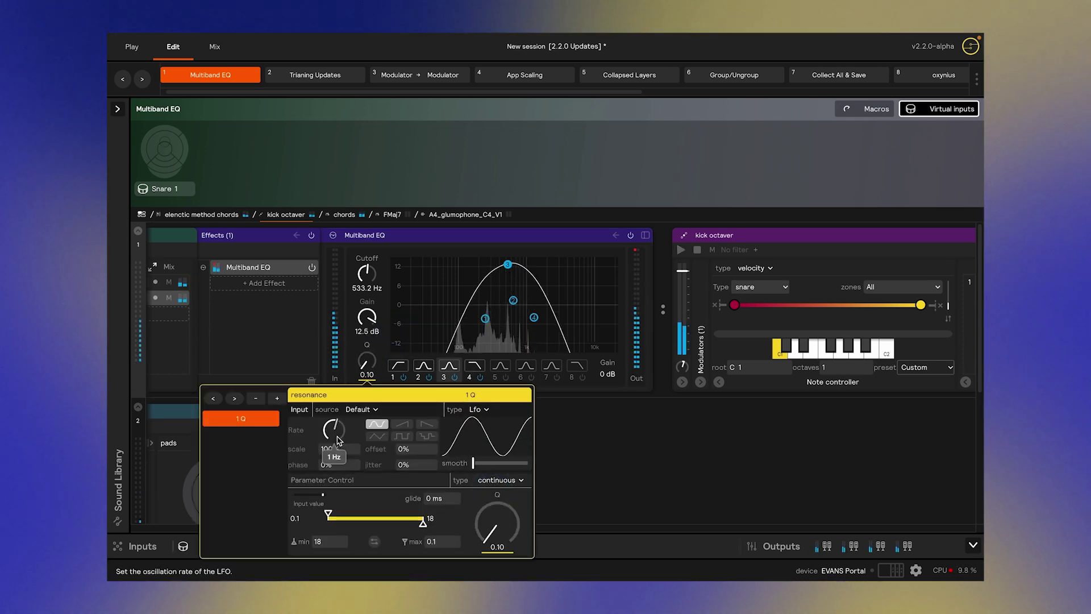
drag(339, 440, 325, 403)
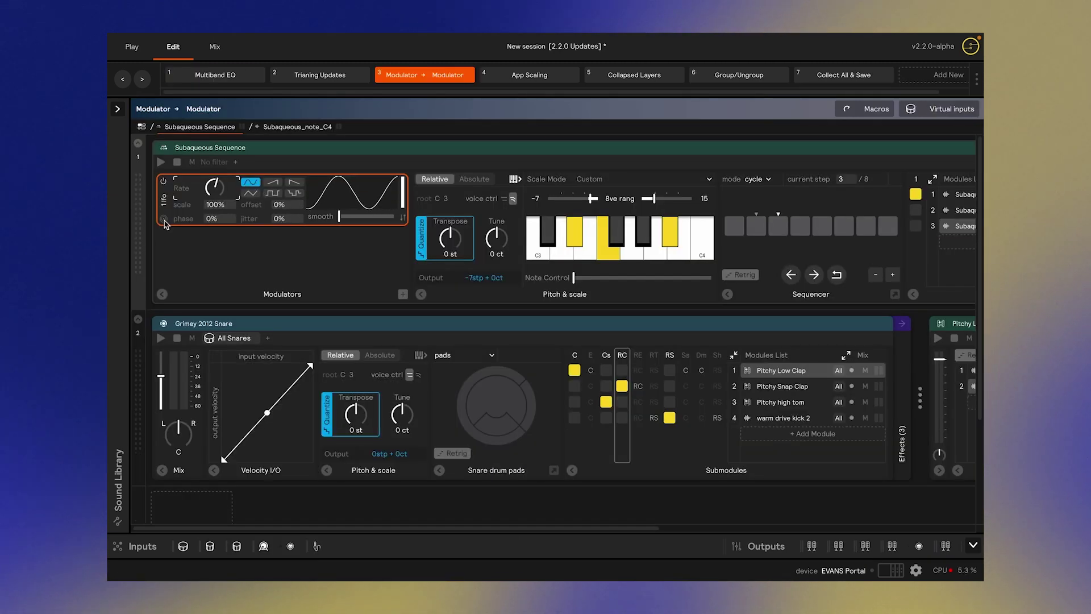
Step: Route the LFO to Note Control and add a velocity modulator driving the LFO Rate with a narrower range
drag(165, 223, 592, 282)
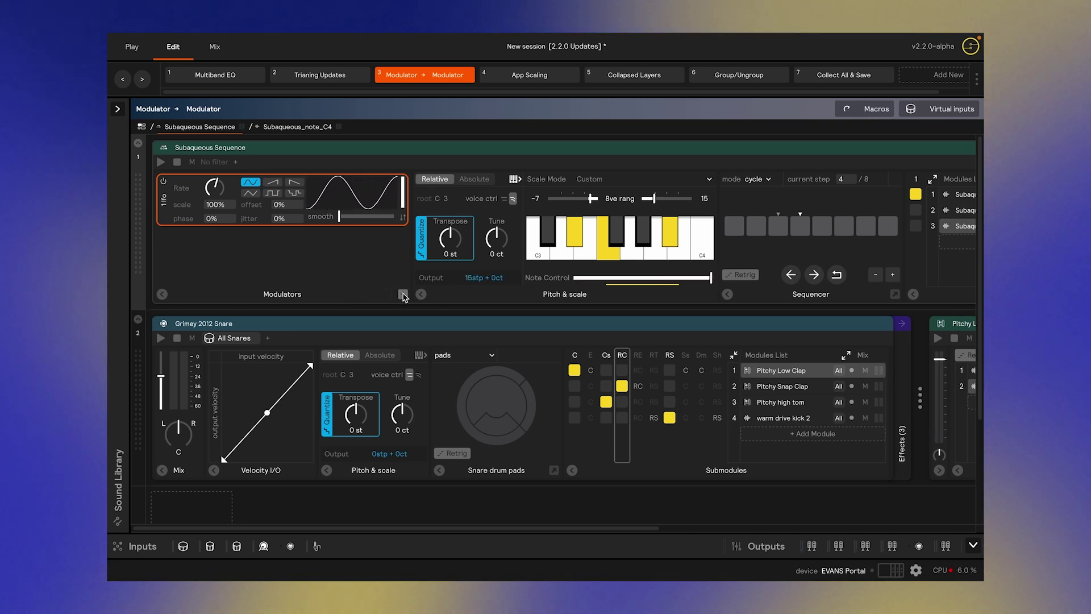
click(403, 295)
click(426, 297)
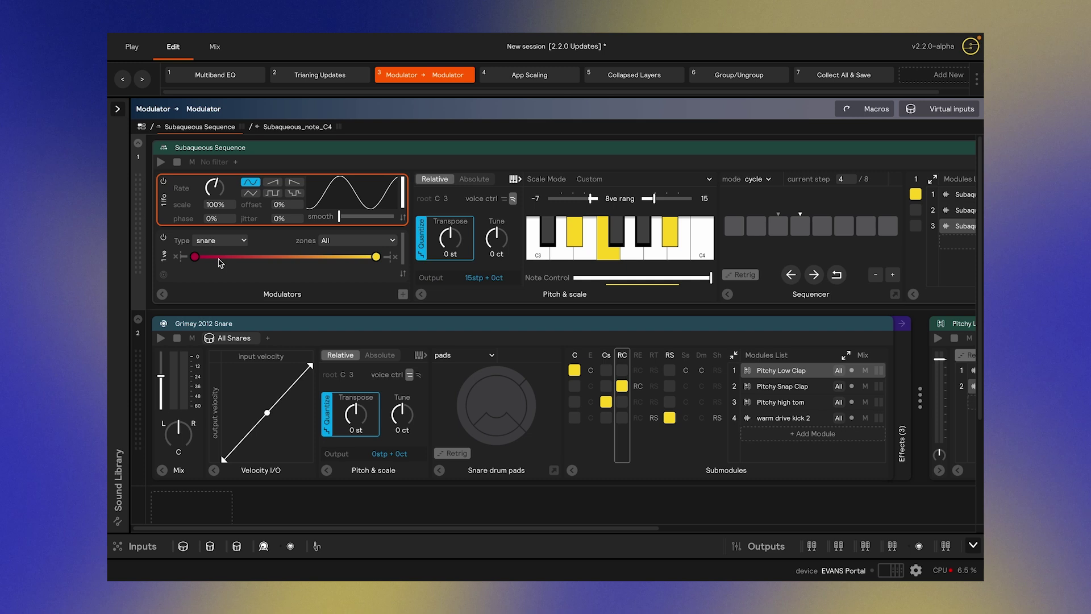
drag(165, 276, 308, 215)
drag(336, 250, 214, 188)
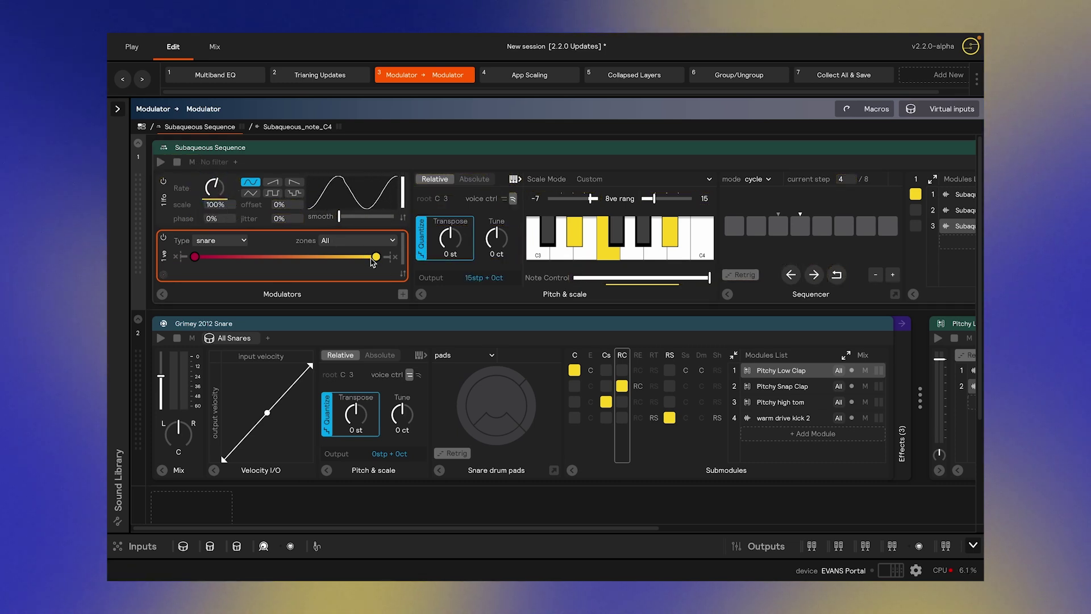
drag(376, 256, 333, 259)
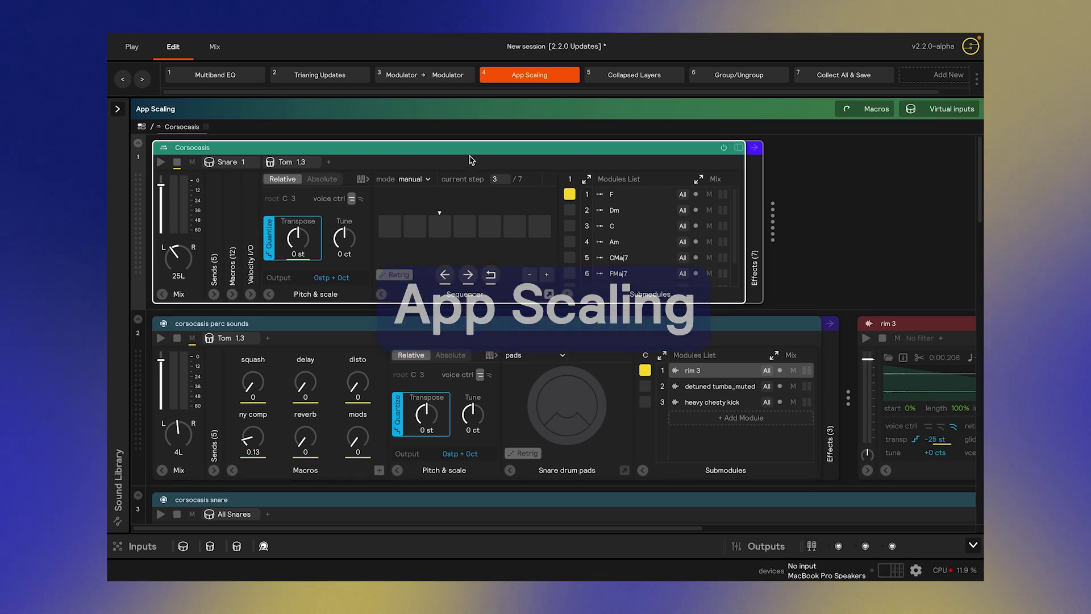
Step: Shrink the interface two steps and open the F hit controller, center seq and Corsocasis_C3 sampler
key(super+minus)
key(super+minus)
key(super+minus)
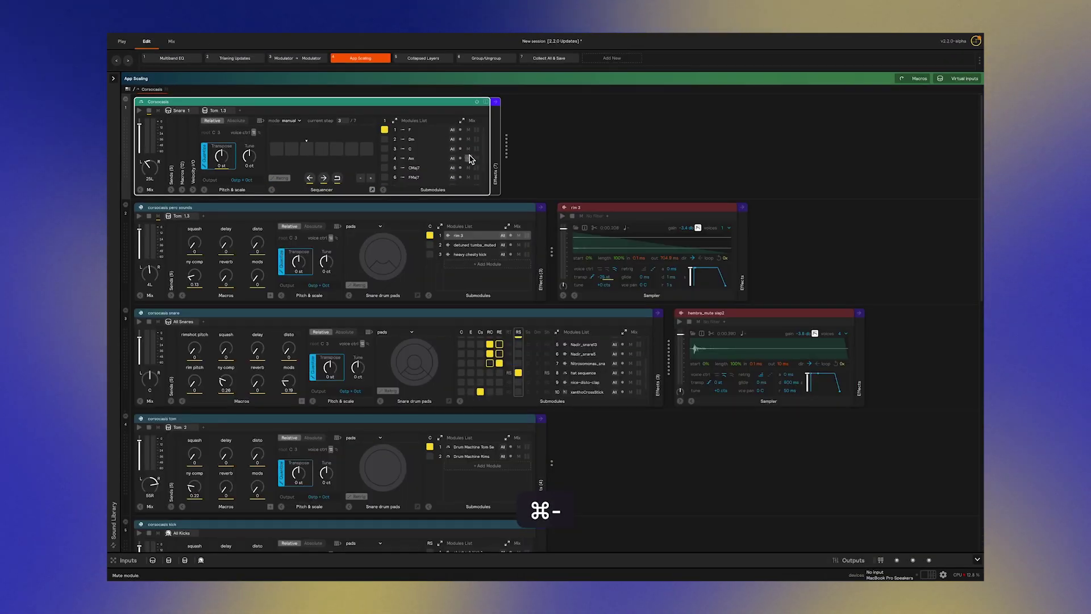
key(super+minus)
click(368, 114)
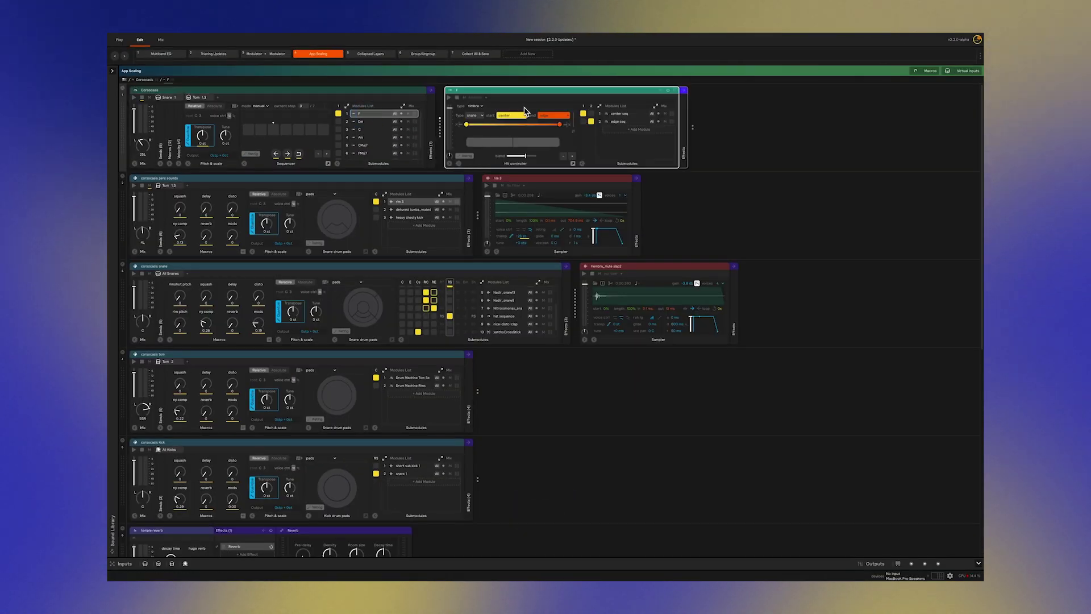
click(618, 113)
click(895, 121)
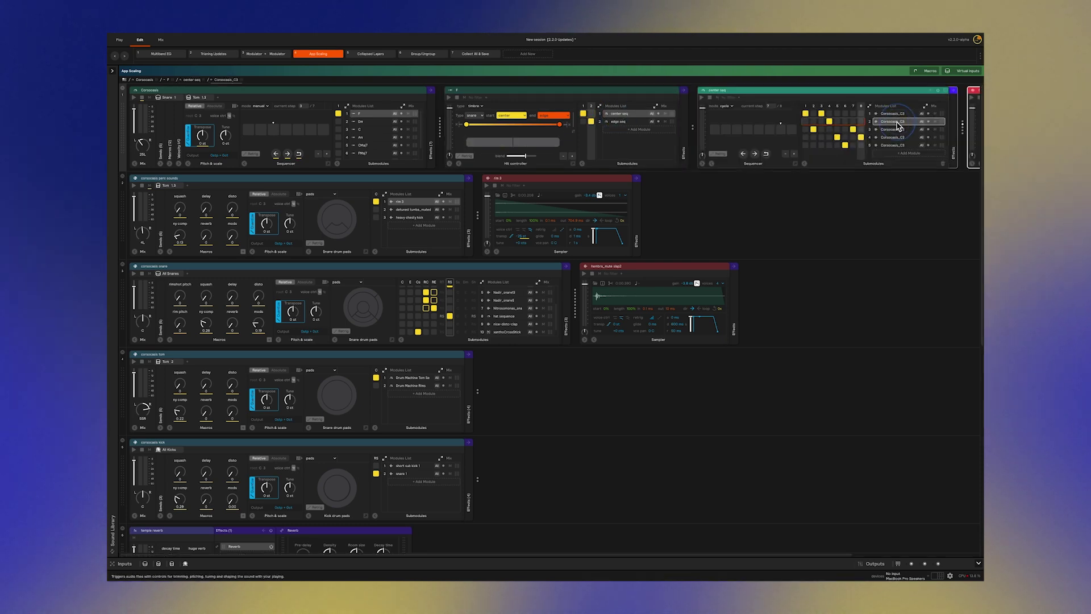
scroll(568, 199, left, 5)
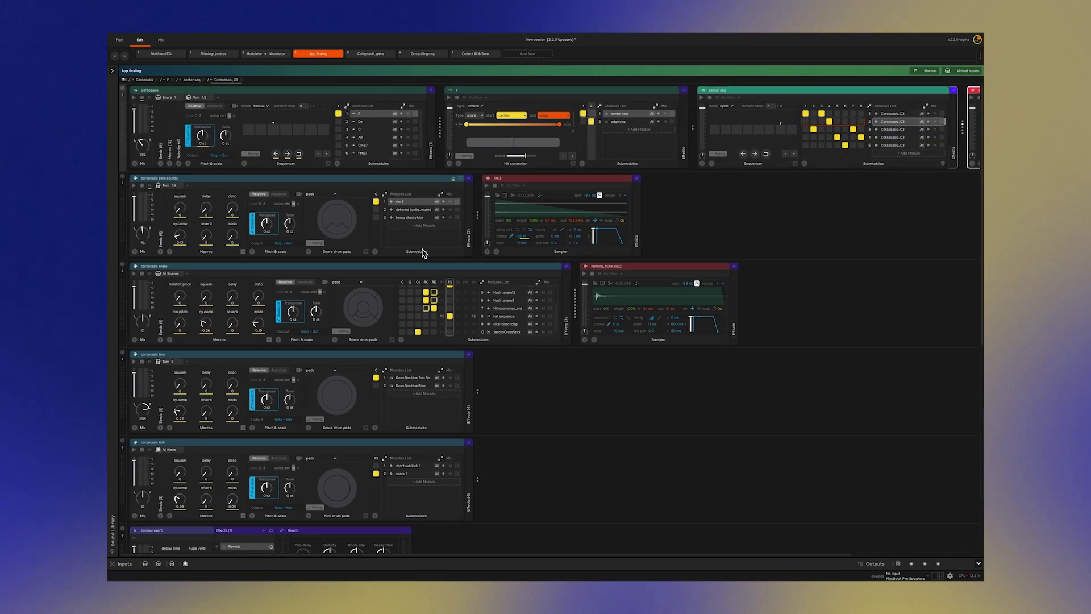
Step: Enlarge the interface back two steps and scroll across the Group/Ungroup modules
key(super+equal)
key(super+equal)
key(super+equal)
key(super+equal)
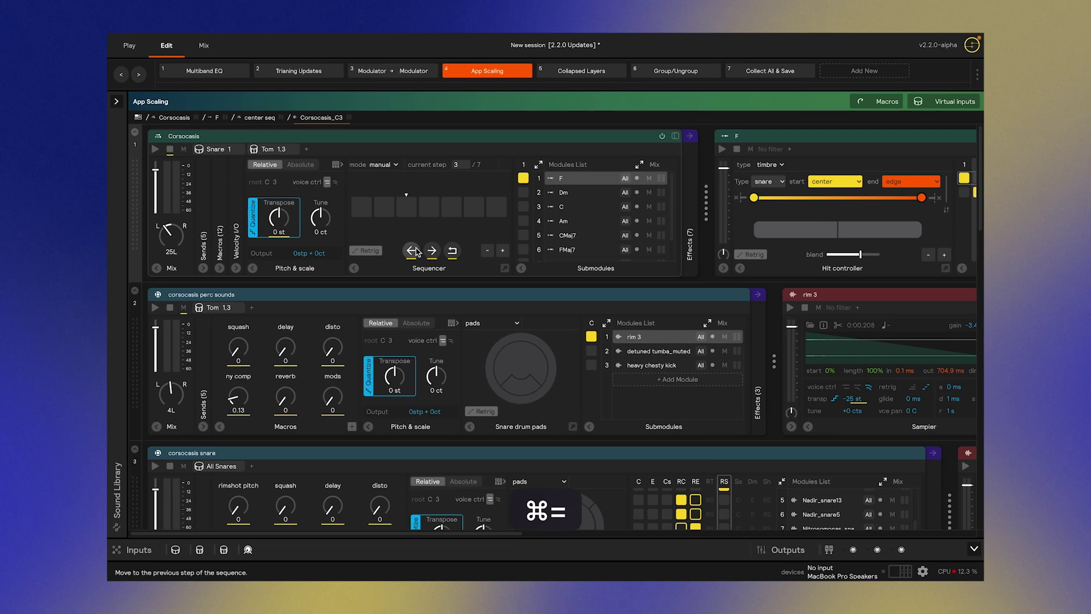
key(super+equal)
key(super+equal)
key(super+equal)
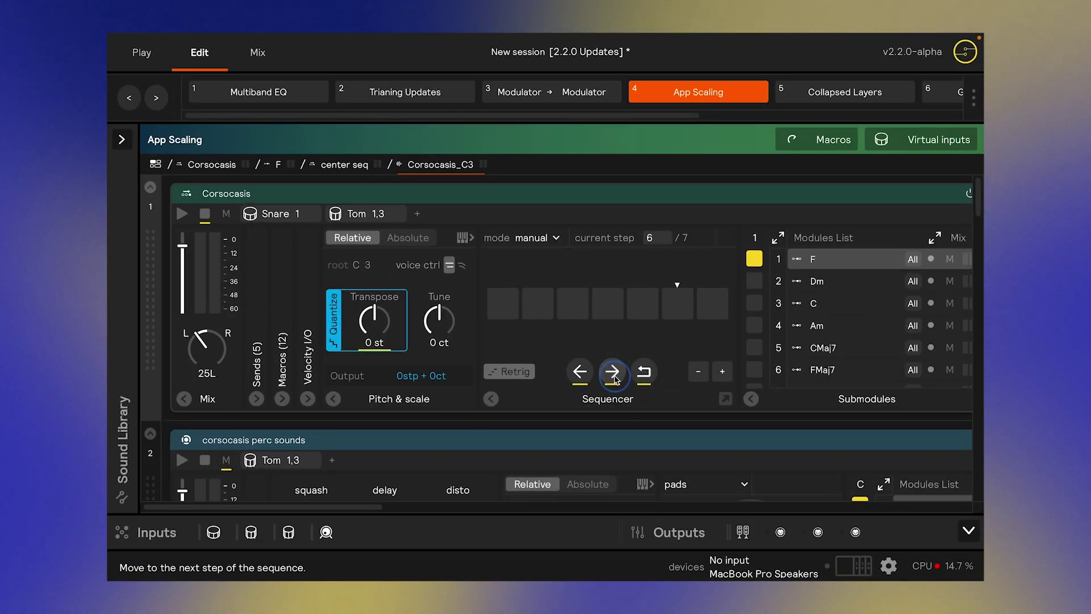
scroll(735, 318, right, 10)
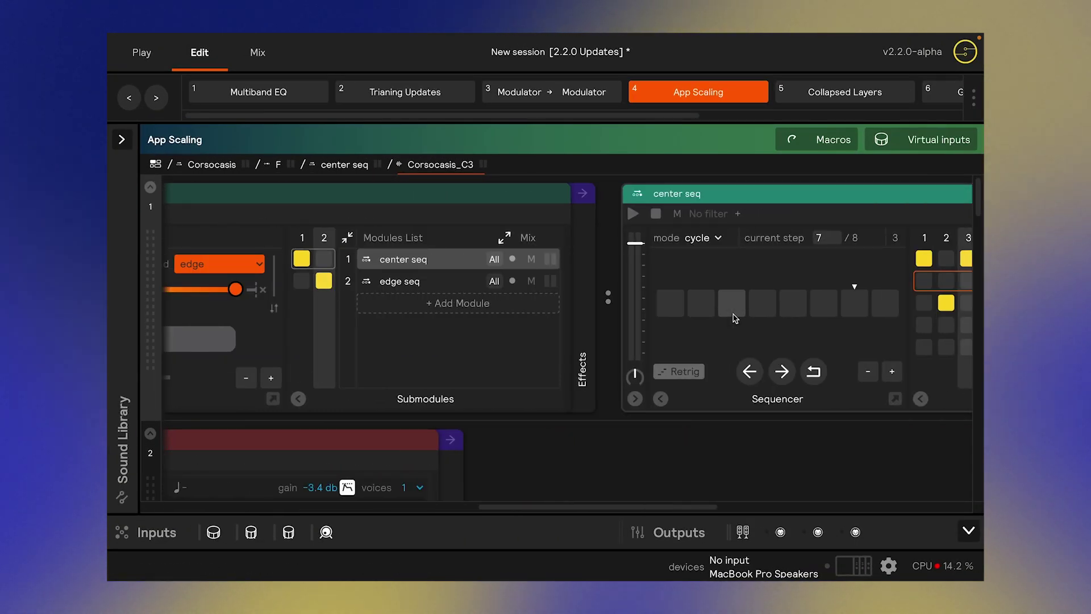
scroll(734, 318, left, 5)
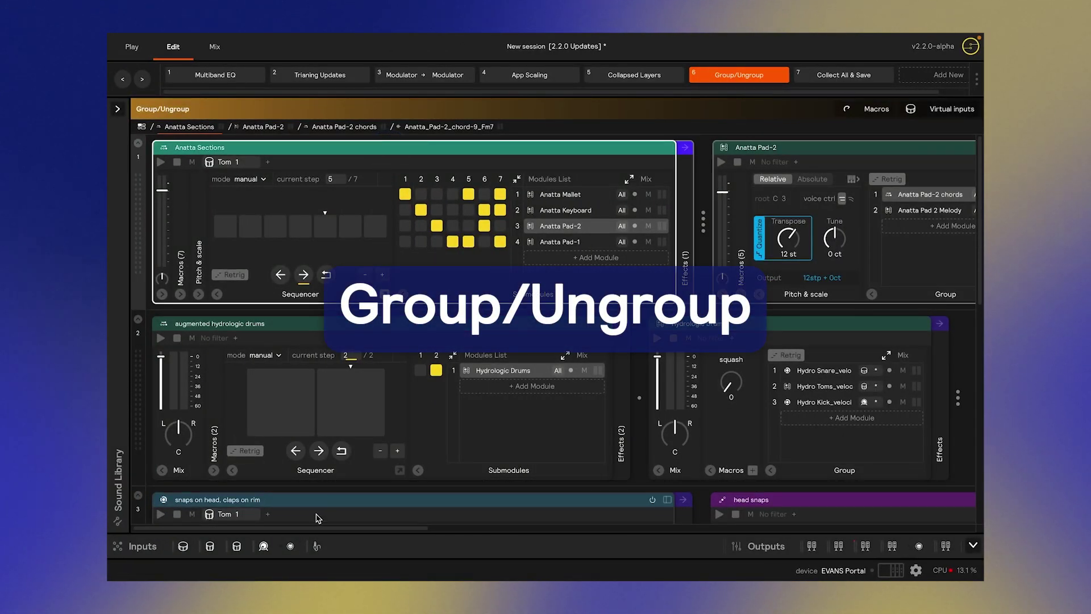
Step: Group Anatta Sections with snaps on head, claps on rim under a new Hit controller
super+click(363, 500)
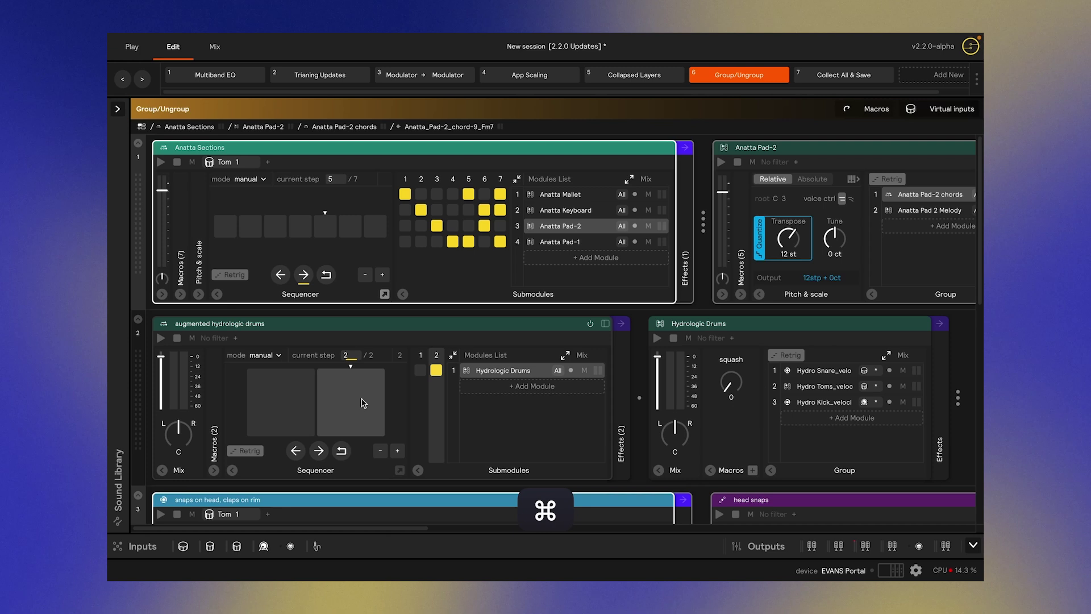
key(super+g)
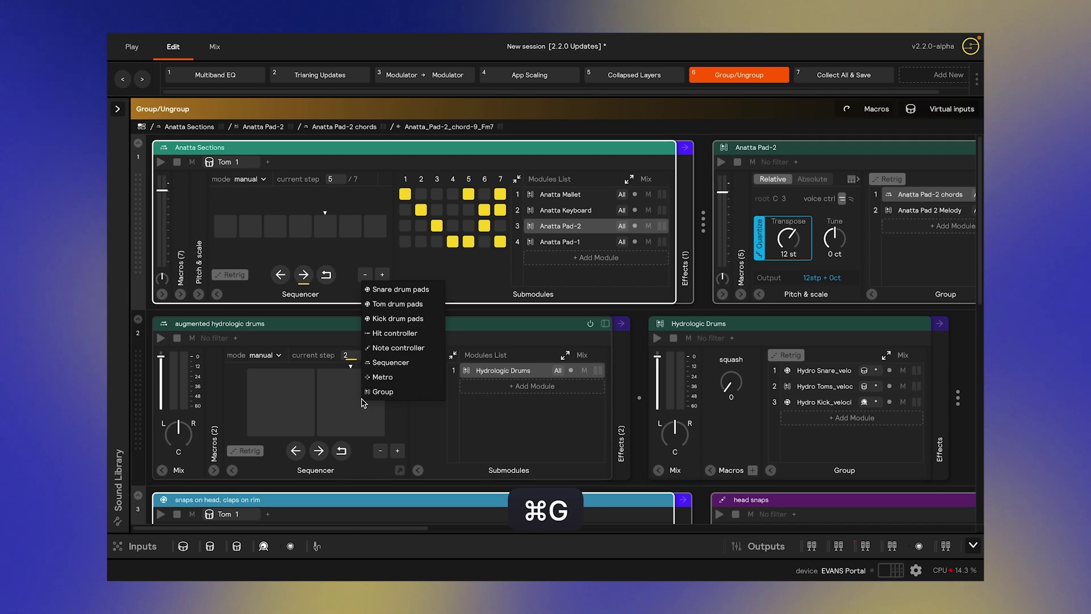
click(394, 335)
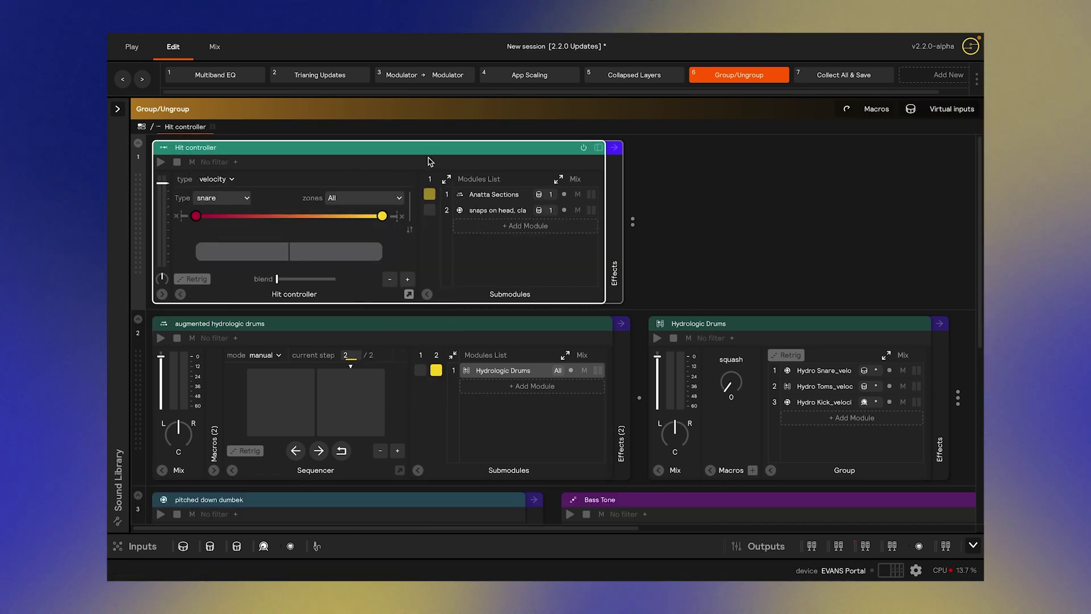
Step: Ungroup the Bass Tone note controller's submodules
scroll(448, 315, down, 5)
scroll(511, 284, right, 2)
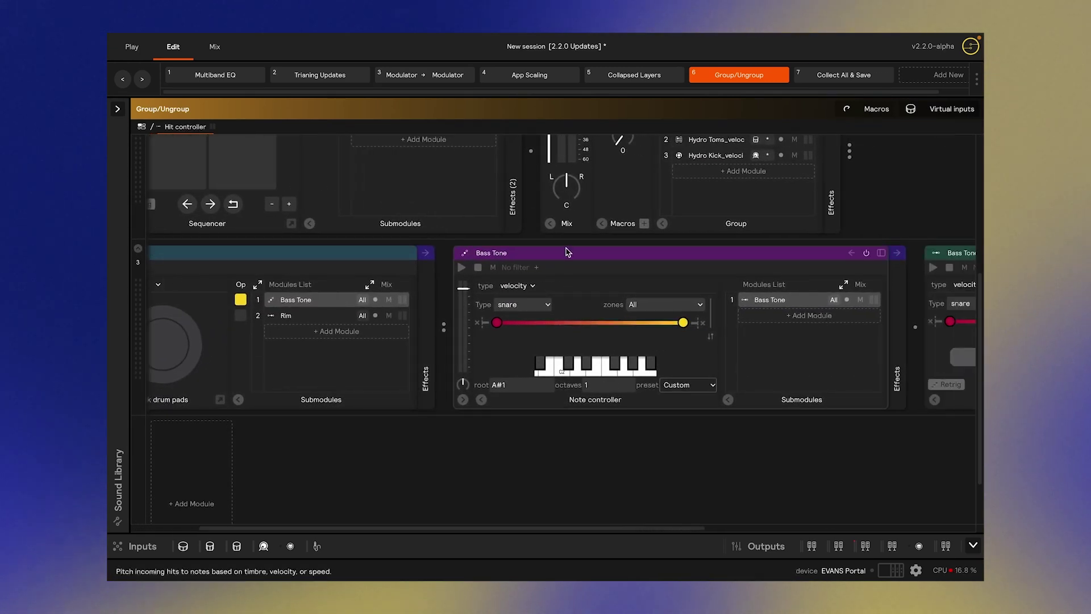
click(567, 255)
right_click(579, 259)
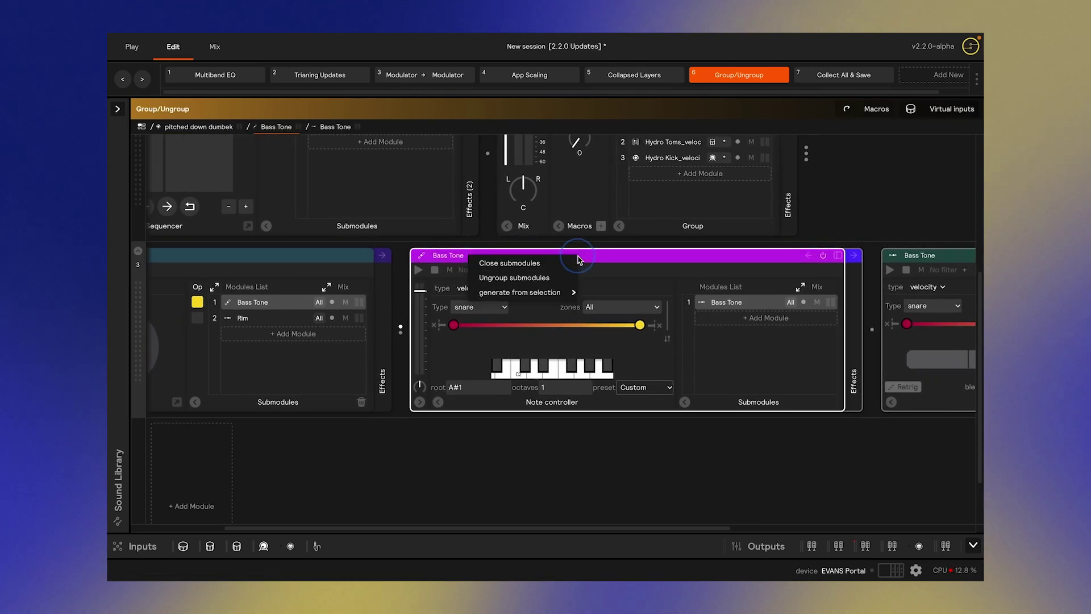
click(538, 278)
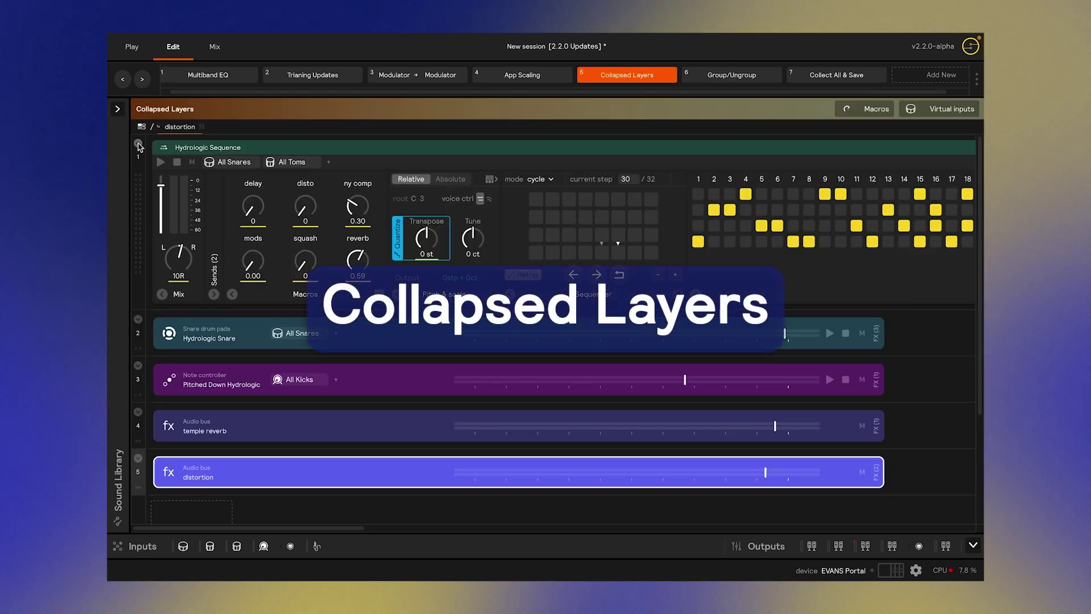
Step: Collapse and re-expand the Hydrologic Sequence layer, then turn down the Hydrologic Snare volume
click(138, 144)
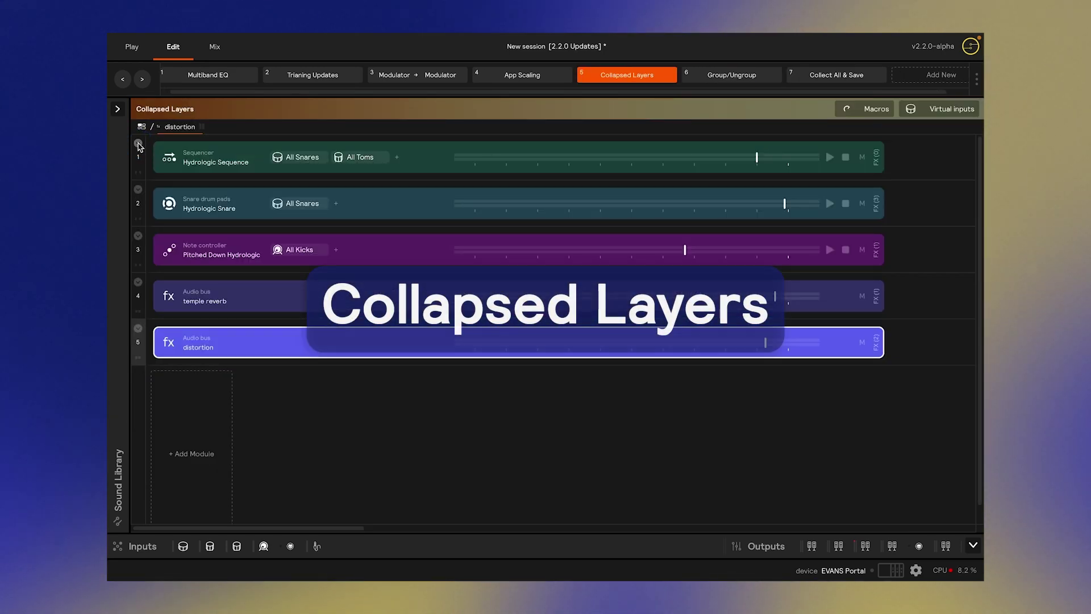
click(138, 145)
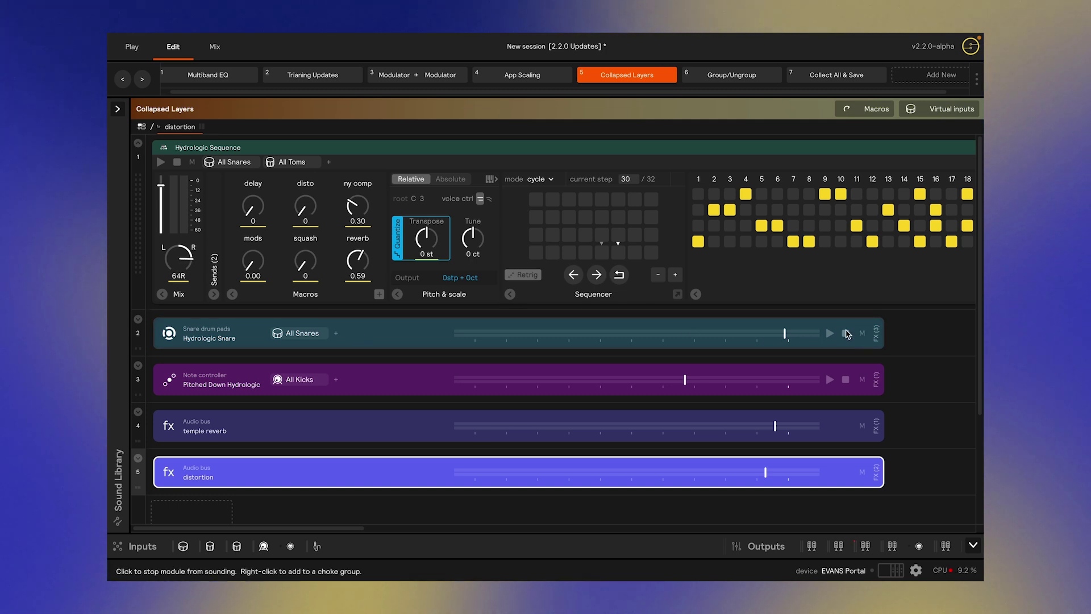
drag(785, 332, 760, 336)
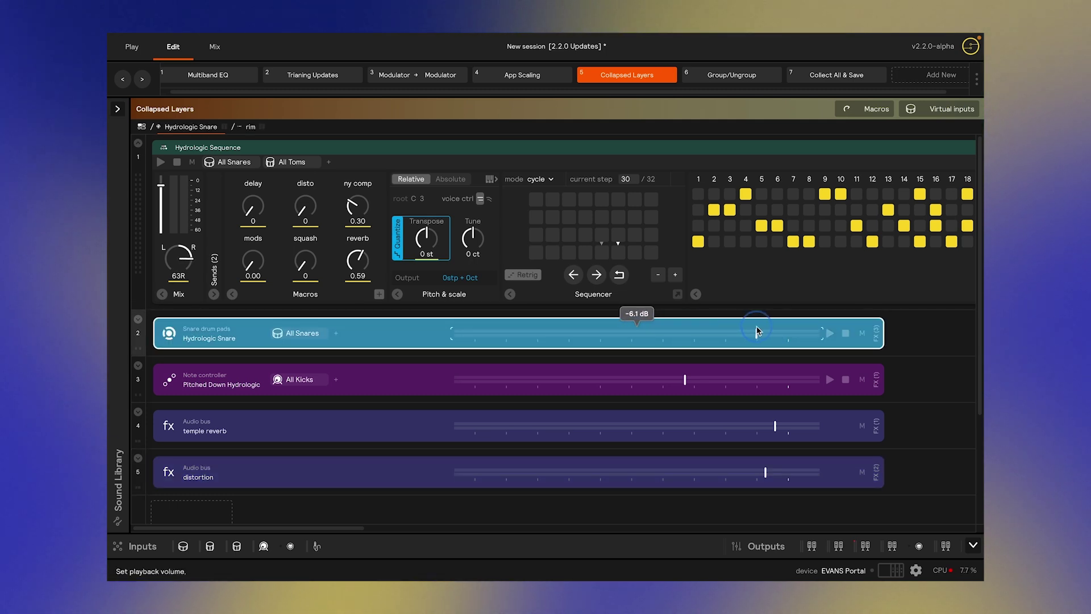
drag(672, 330, 669, 333)
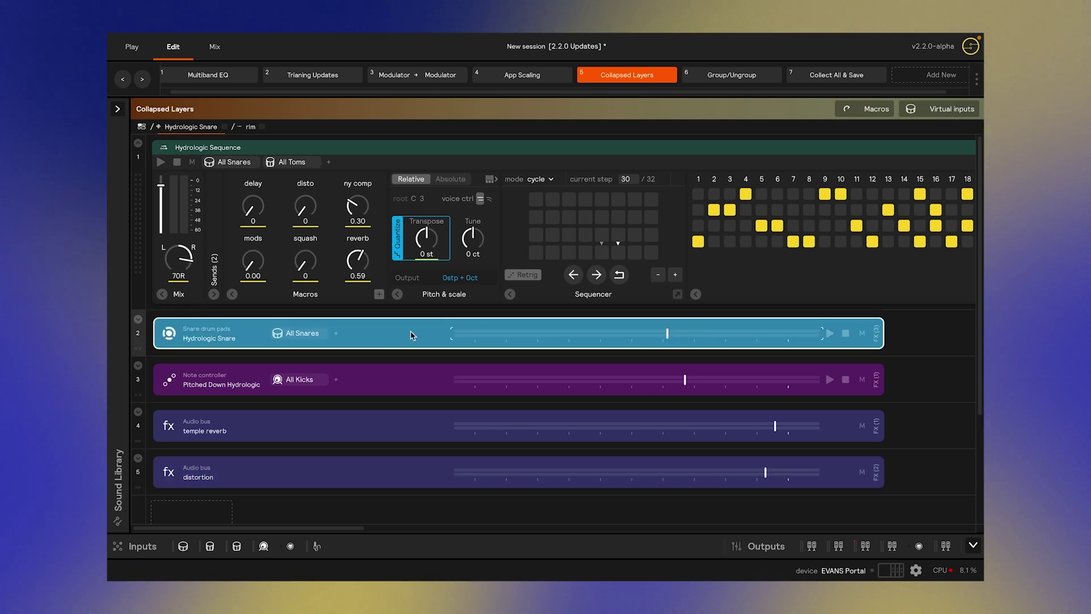
Step: Check the Hydrologic Snare's input choices without changing them, then raise its playback volume
click(336, 336)
key(Escape)
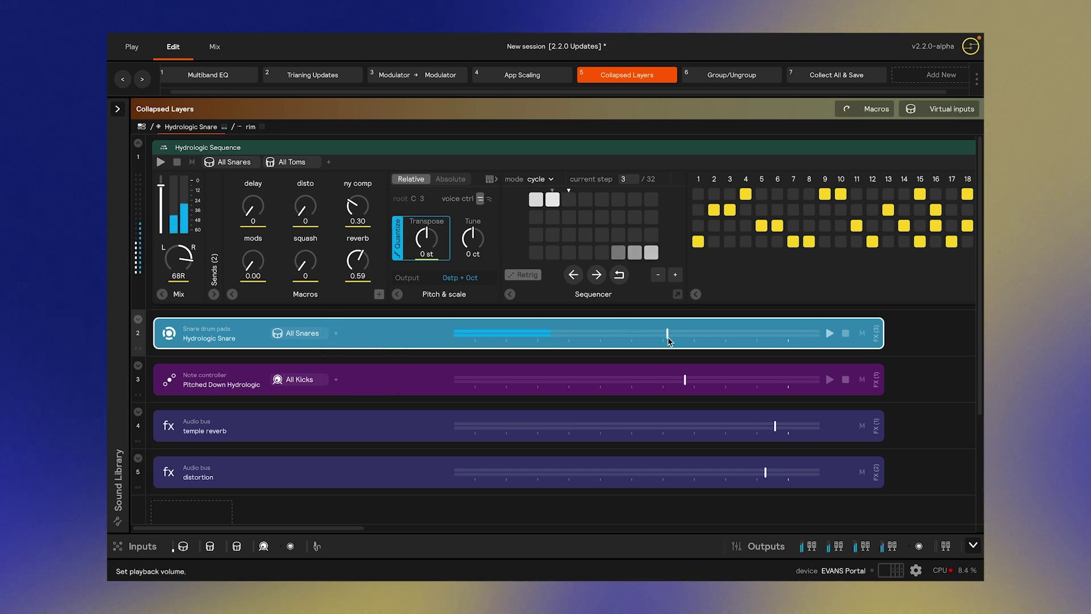
drag(668, 333, 576, 339)
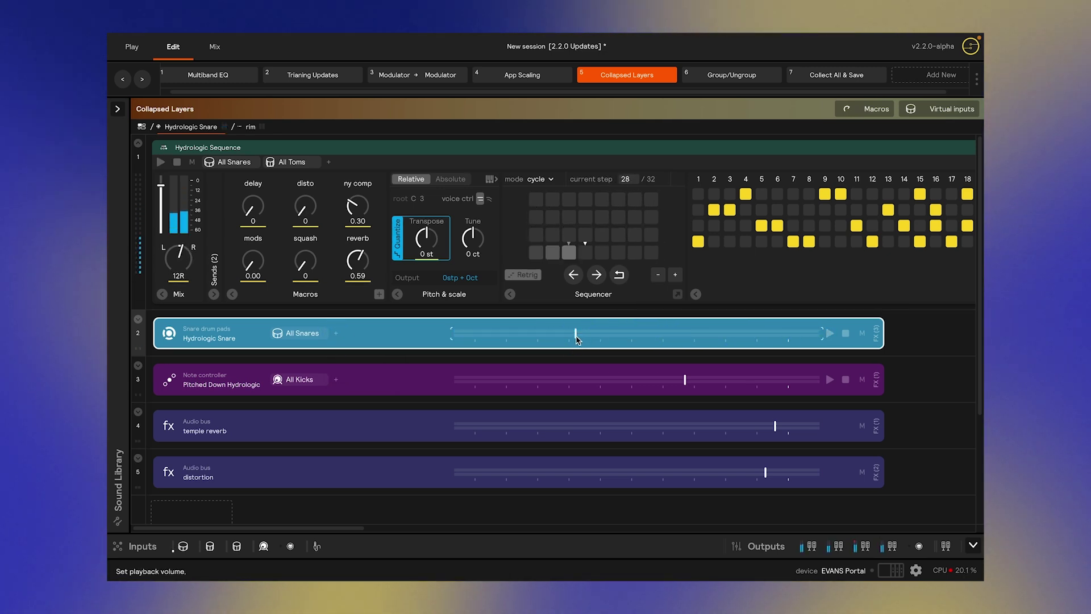
scroll(562, 386, down, 3)
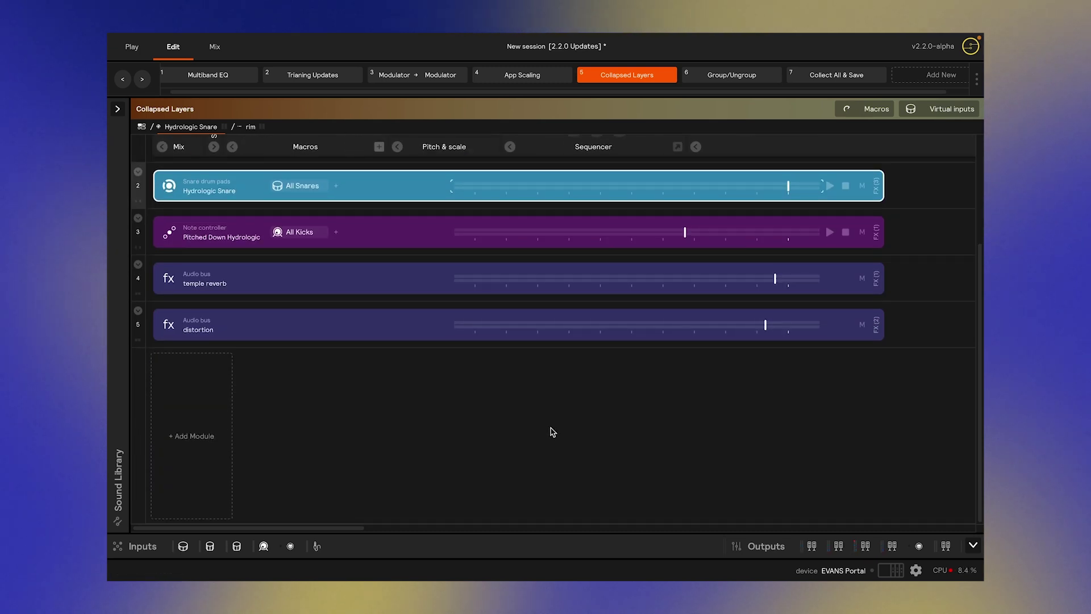
Step: Create a Sequencer module in row 6 and place a Kick drum pads controller inside it
click(201, 436)
mouse_move(234, 425)
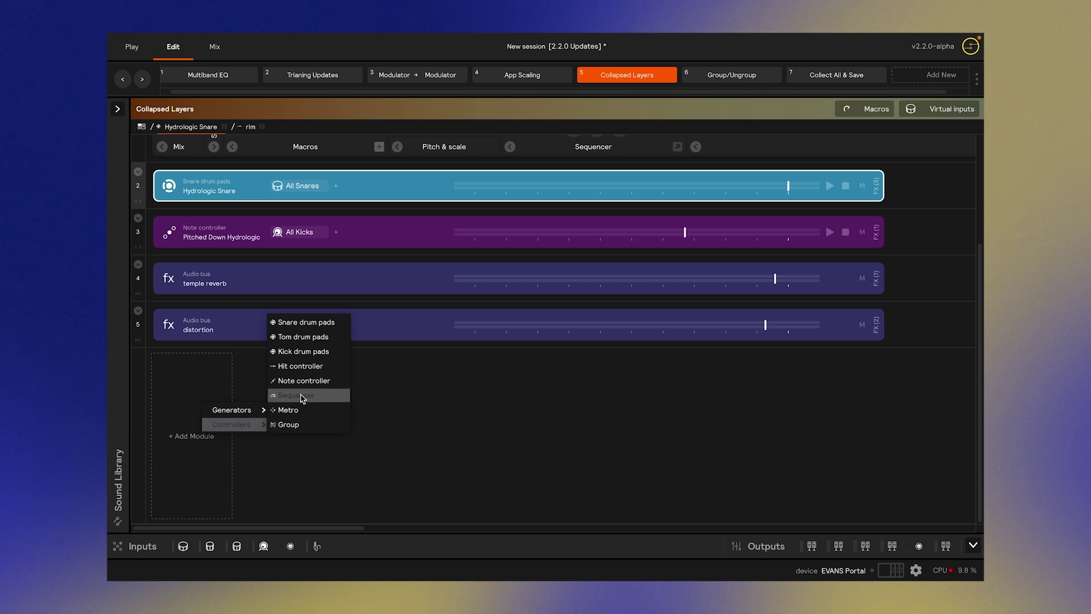
click(301, 397)
click(452, 408)
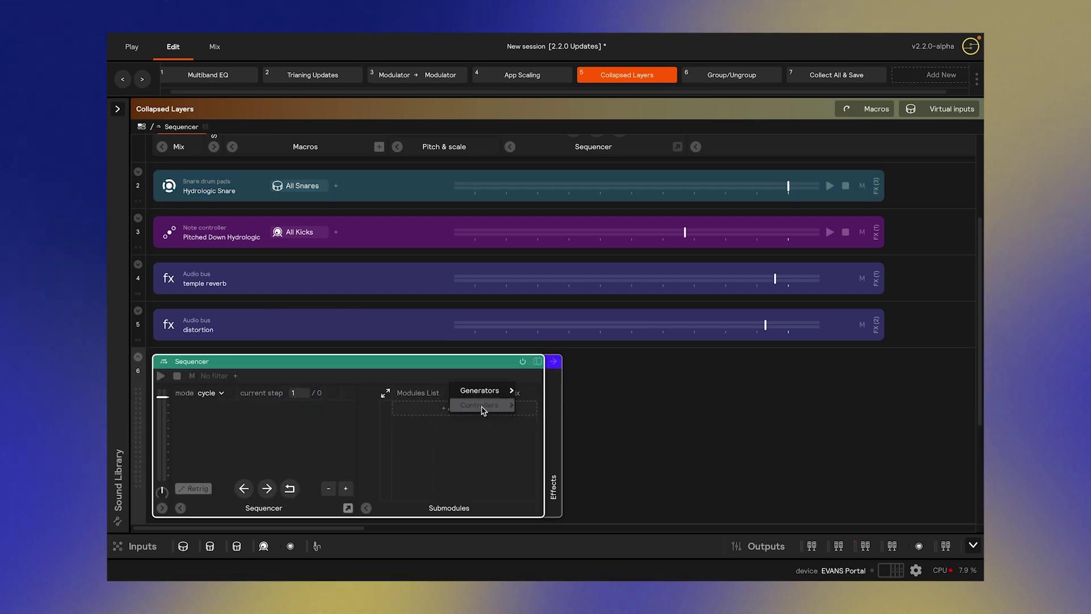
mouse_move(482, 411)
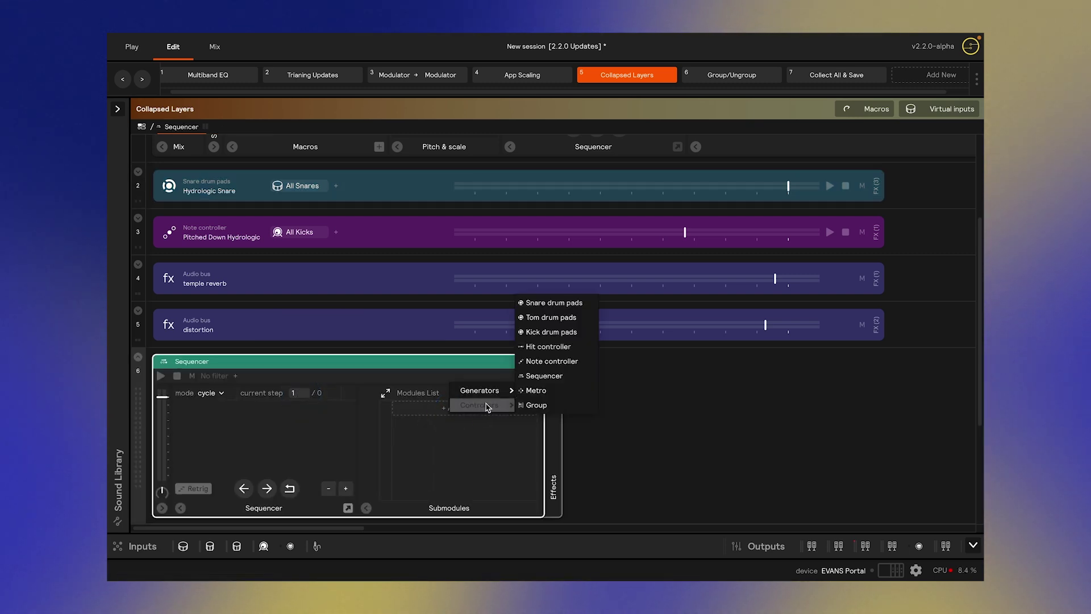
click(539, 333)
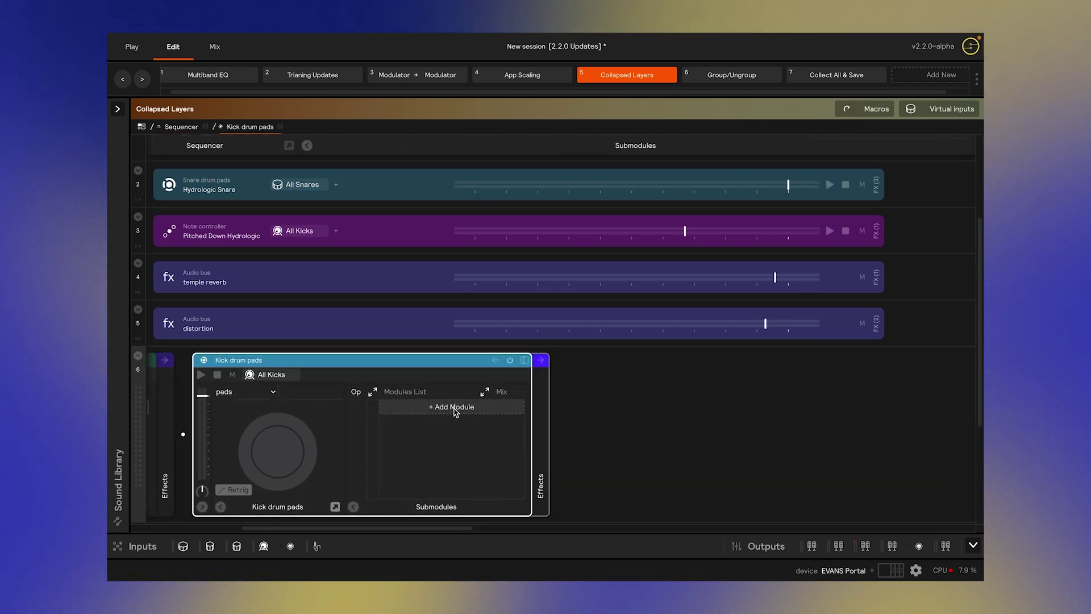
click(452, 409)
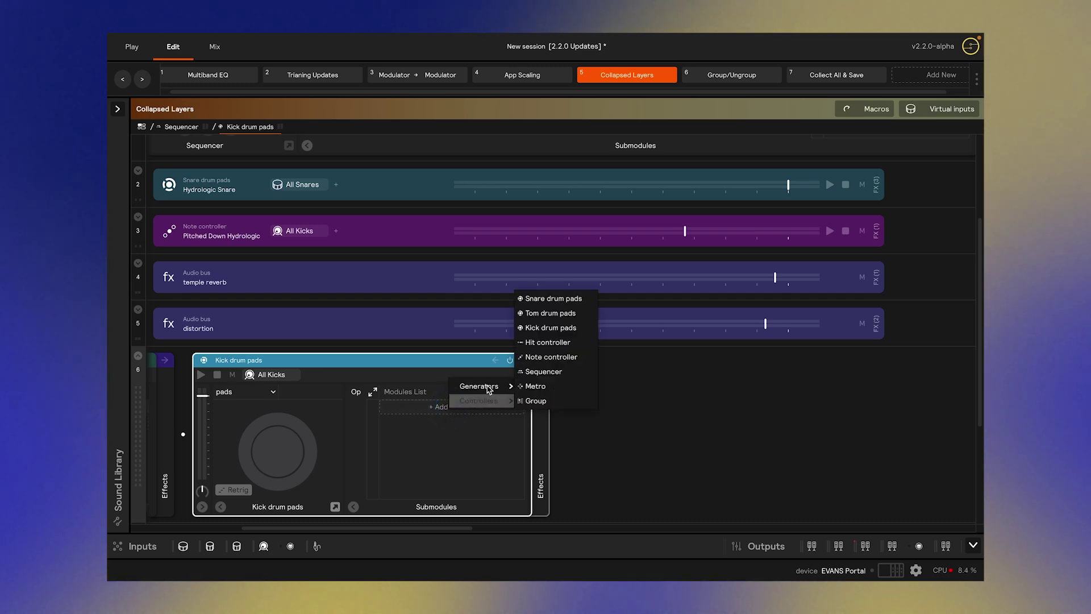
mouse_move(486, 386)
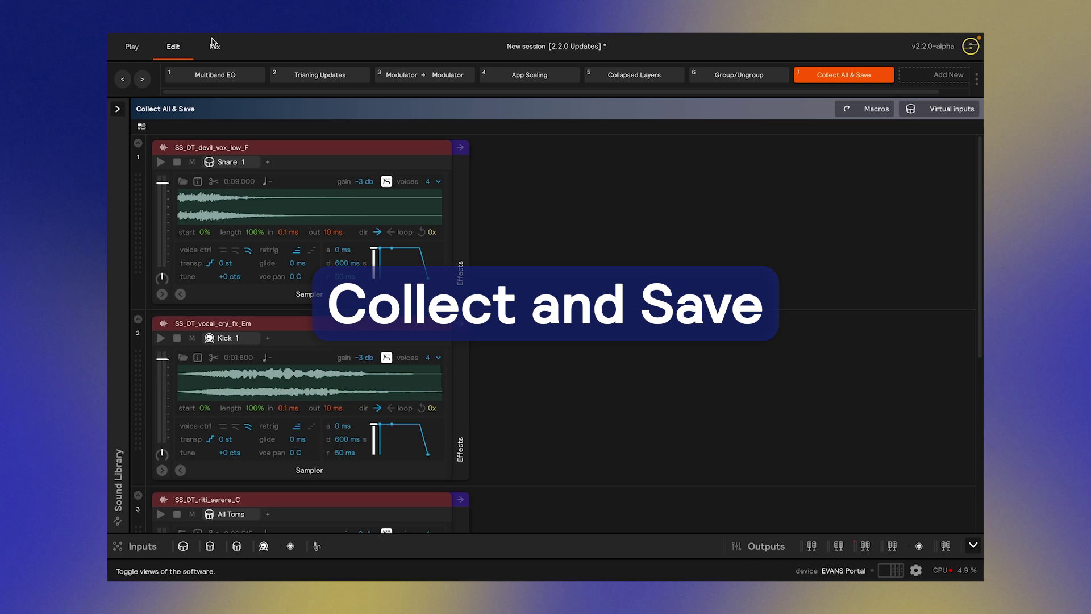
Step: Save the session, then collect it into the 2.2.0 Updates folder in Downloads
mouse_move(212, 34)
click(243, 39)
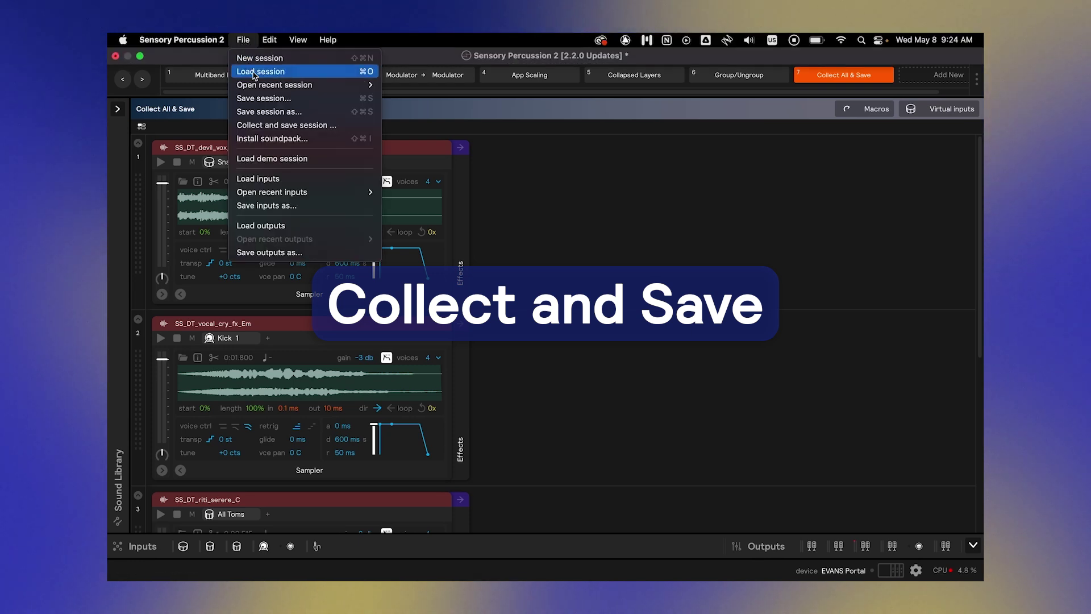
click(268, 126)
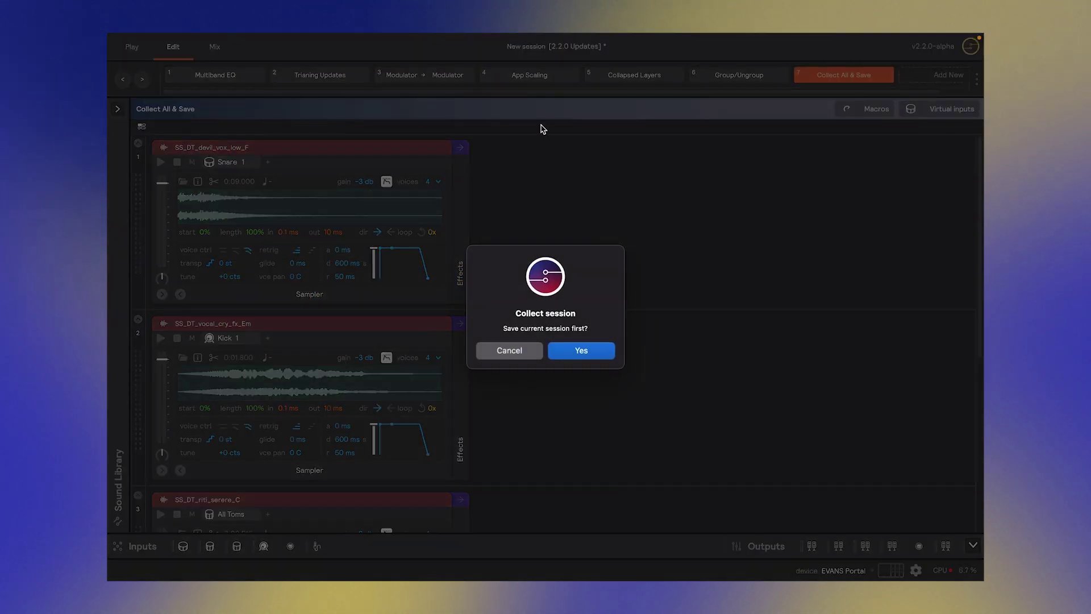
click(591, 353)
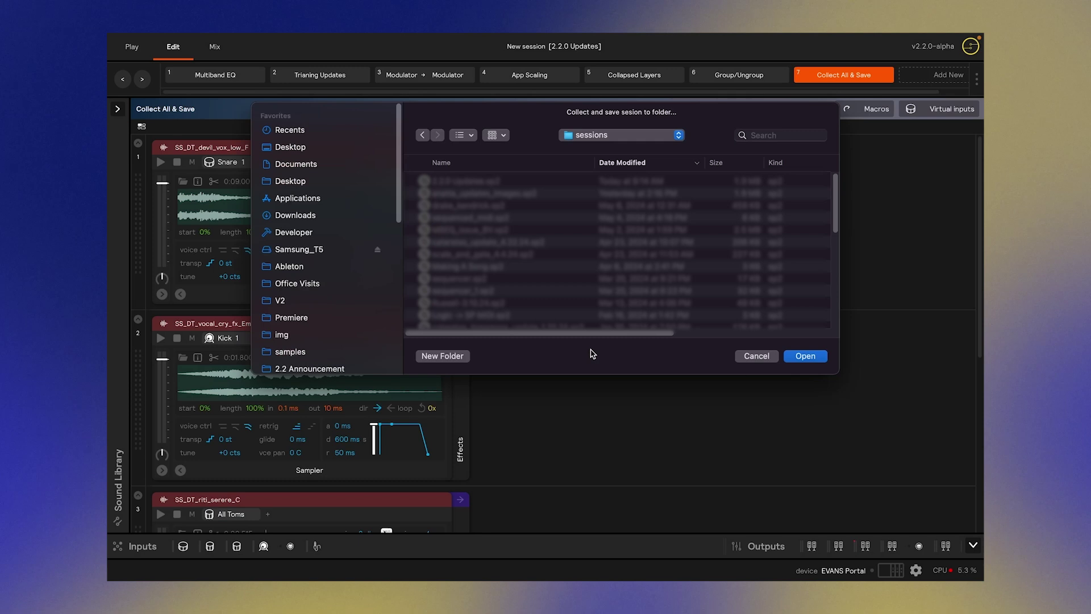
click(310, 216)
click(814, 358)
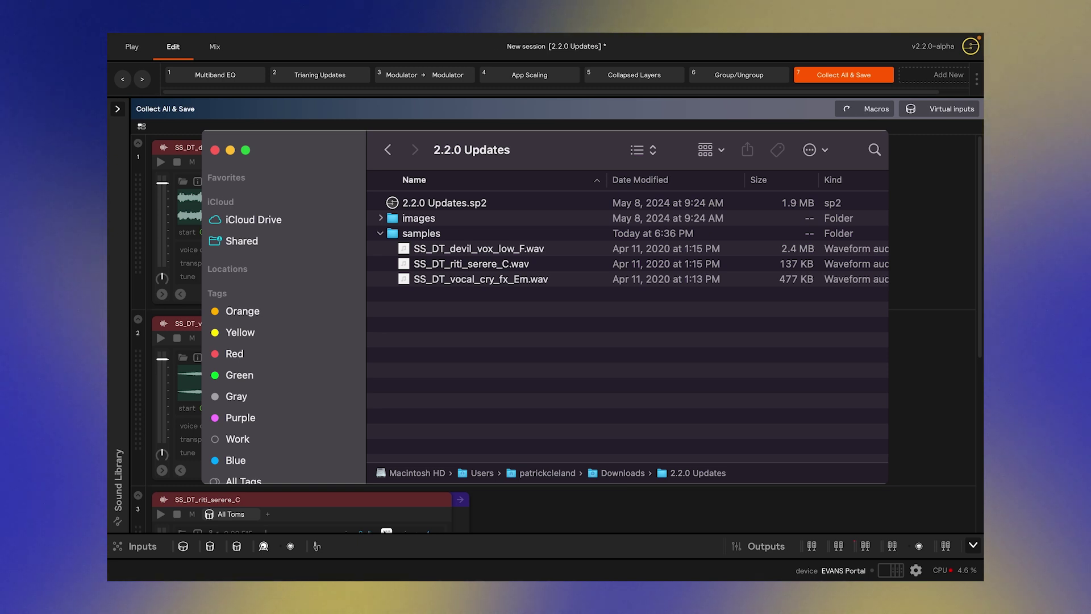
Step: Close the Finder window showing the saved .sp2 file and its three sample WAVs
key(super+w)
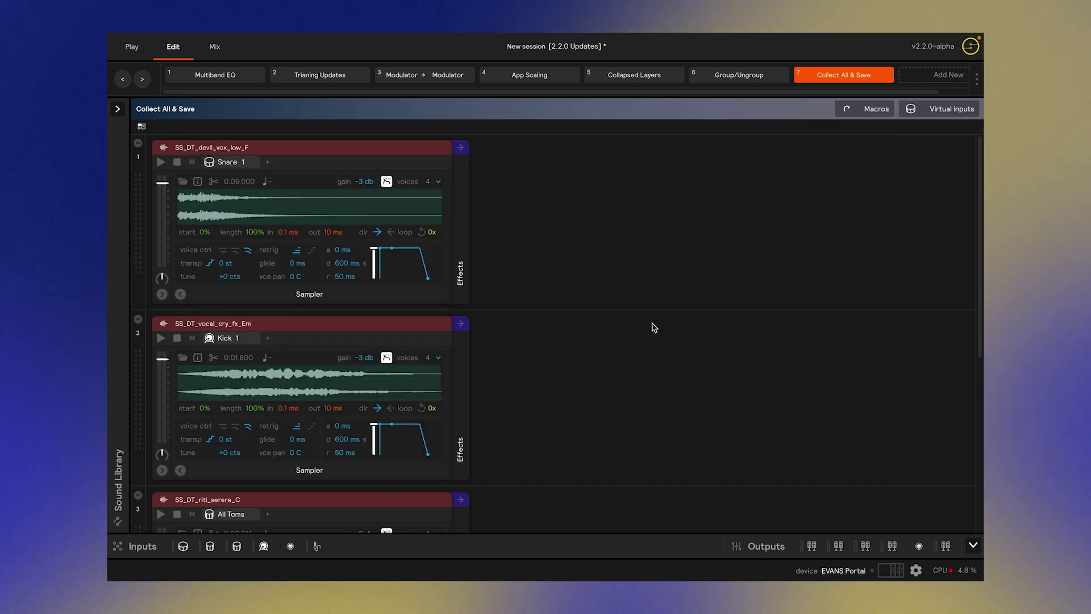
scroll(653, 327, down, 5)
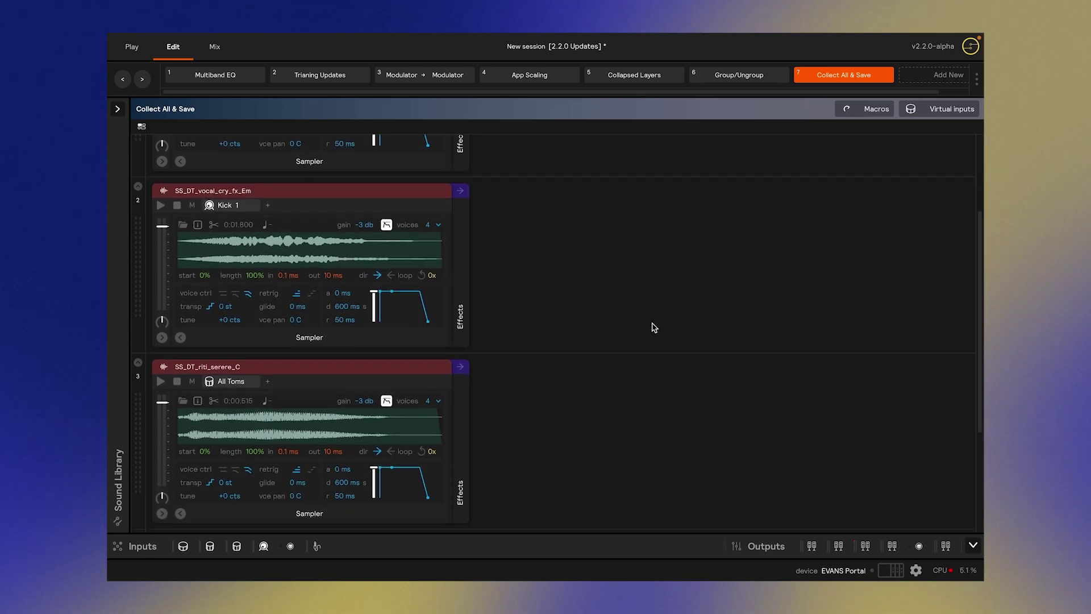
scroll(654, 328, up, 5)
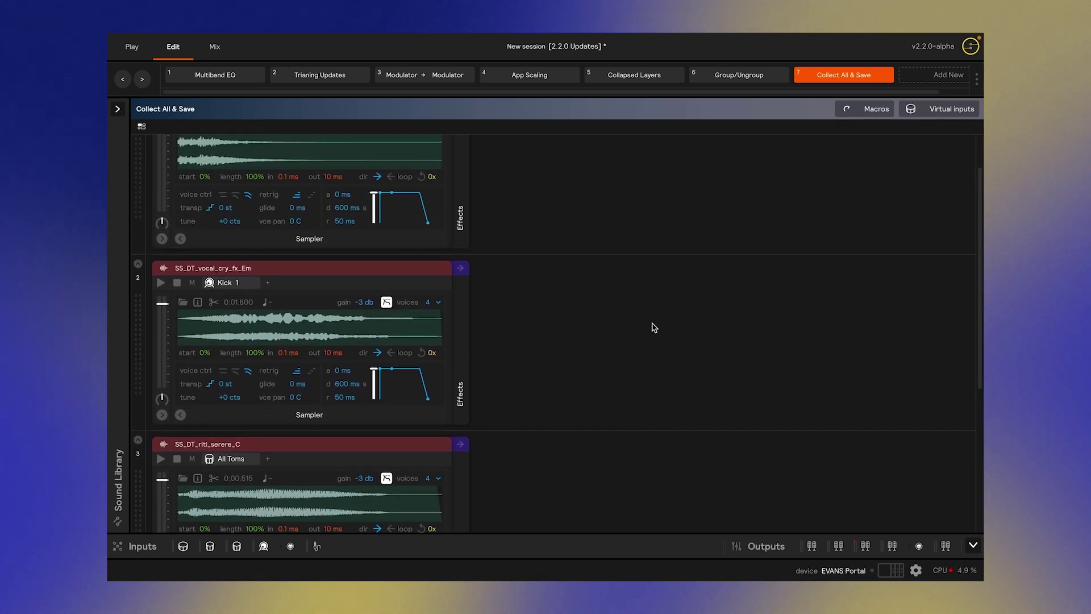